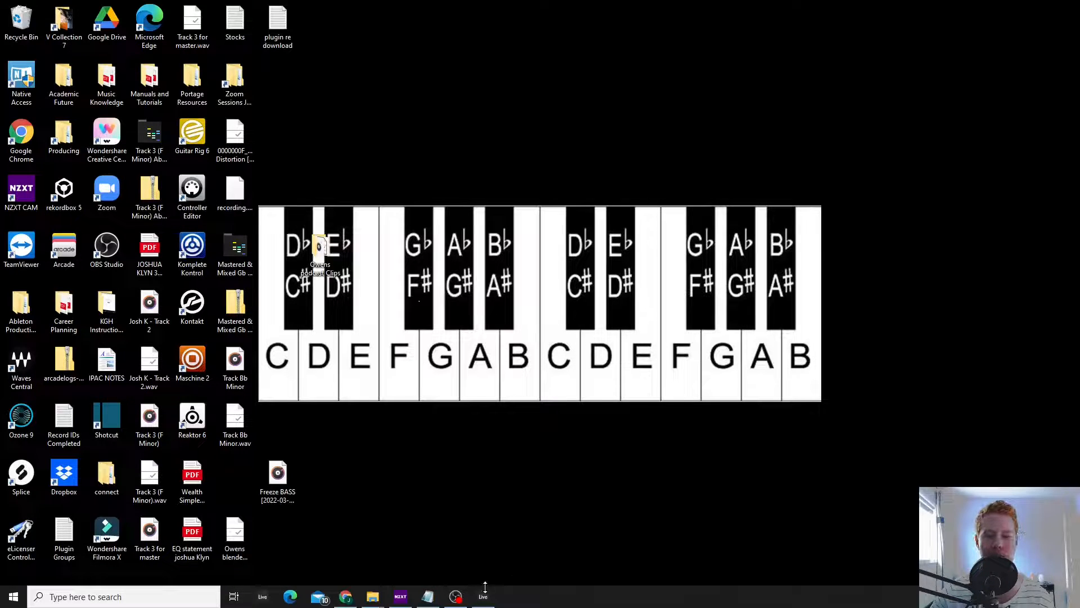
Switch to the Ableton Live set and play the drum loop briefly.
mouse_move(488, 599)
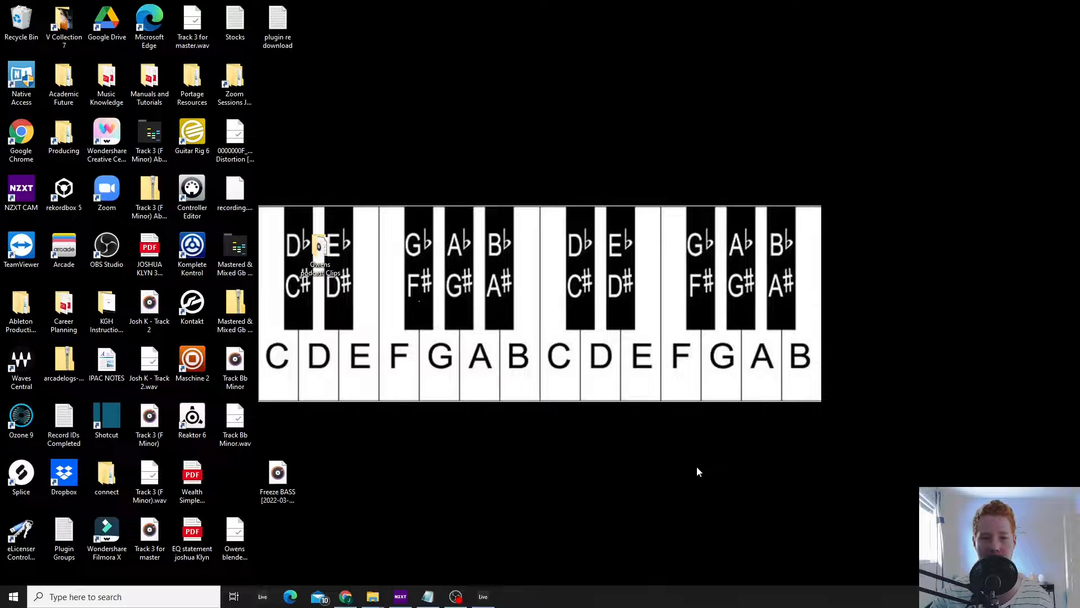
click(483, 599)
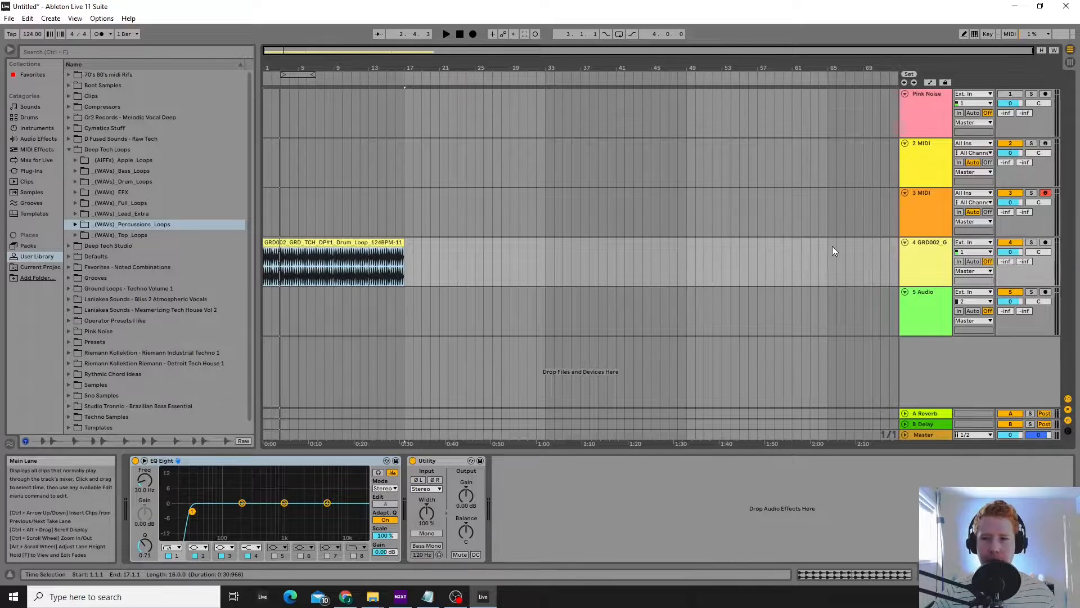
key(space)
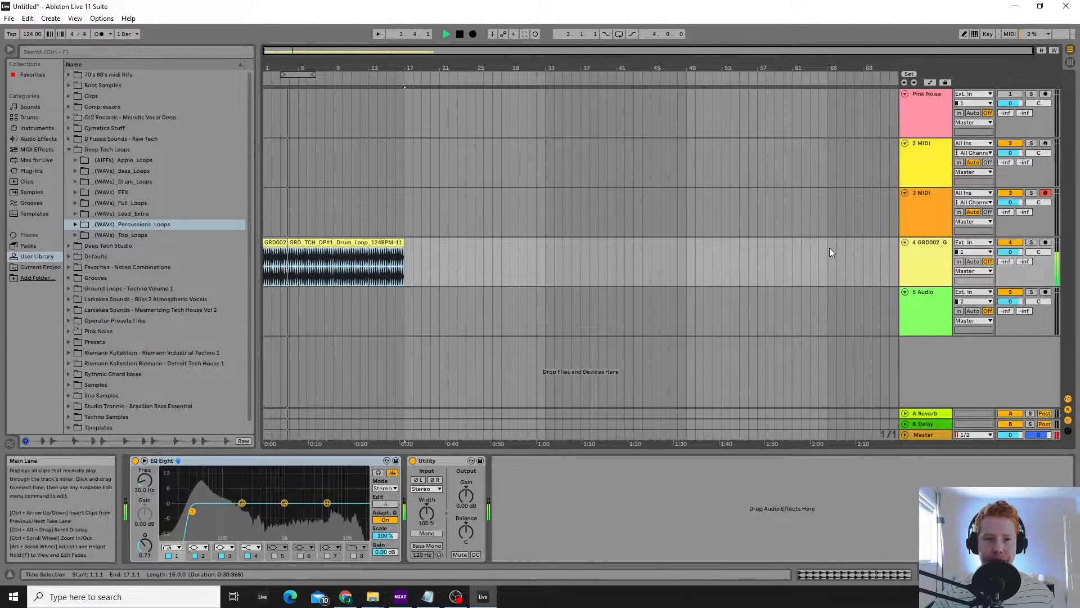
key(space)
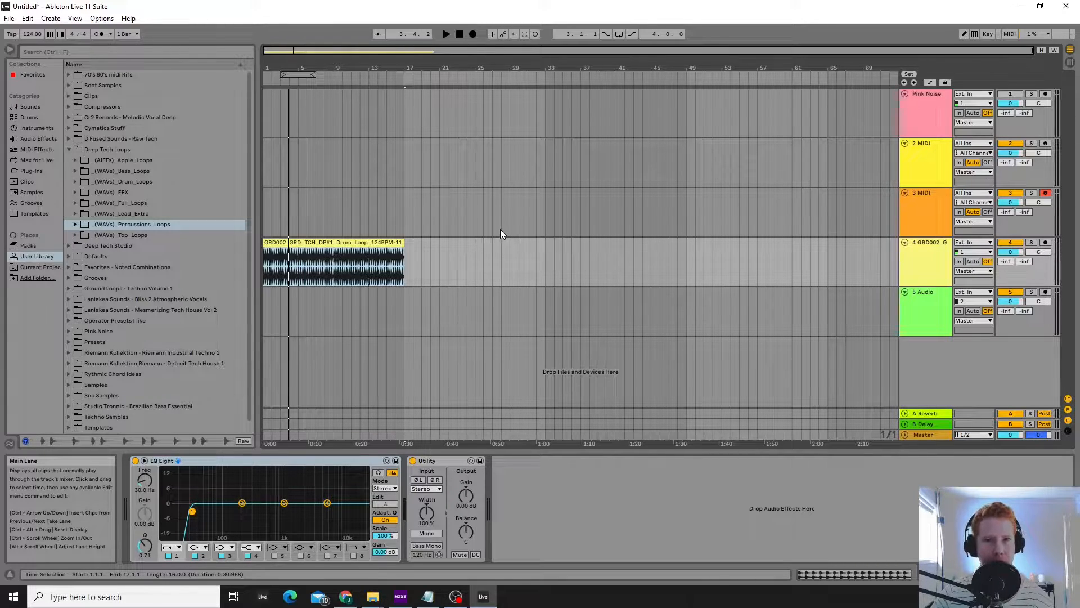
Insert an empty 16-bar MIDI clip on the 3 MIDI track, spanning the same bars as the drum loop.
click(381, 238)
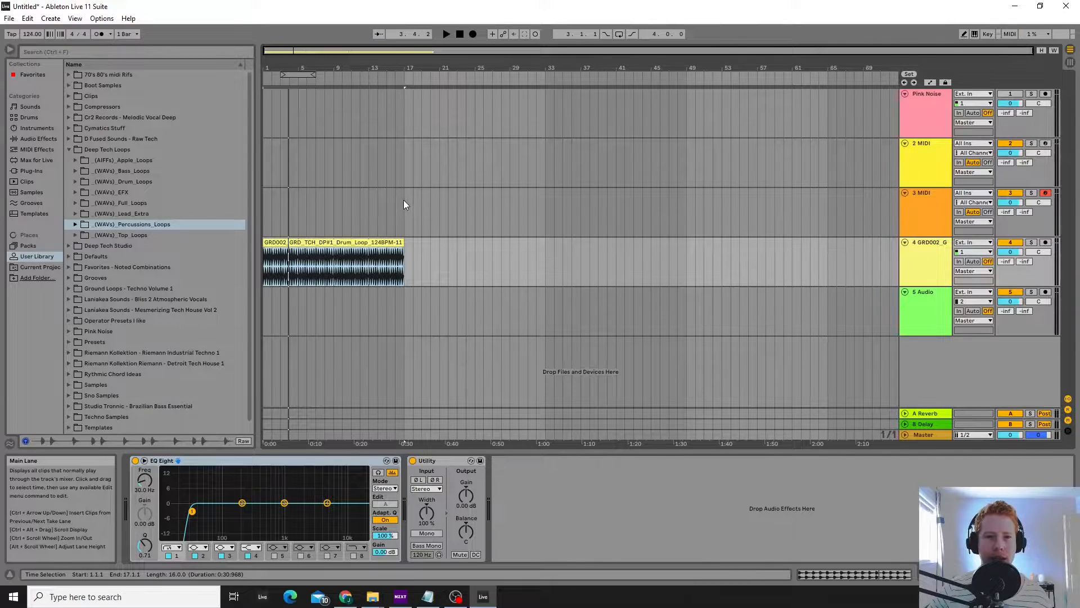
drag(404, 201, 265, 203)
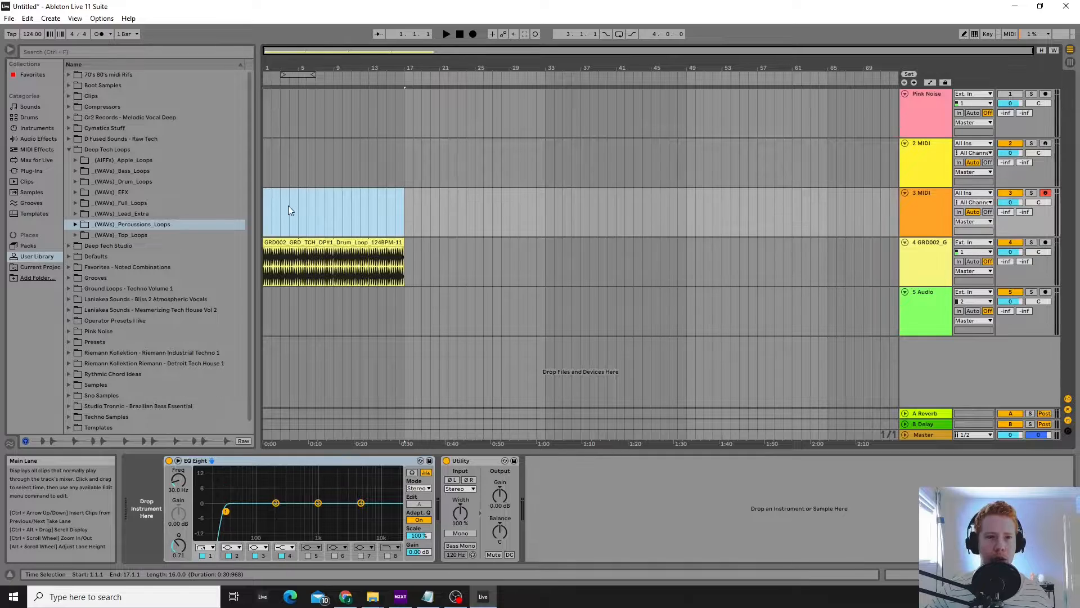
right_click(288, 205)
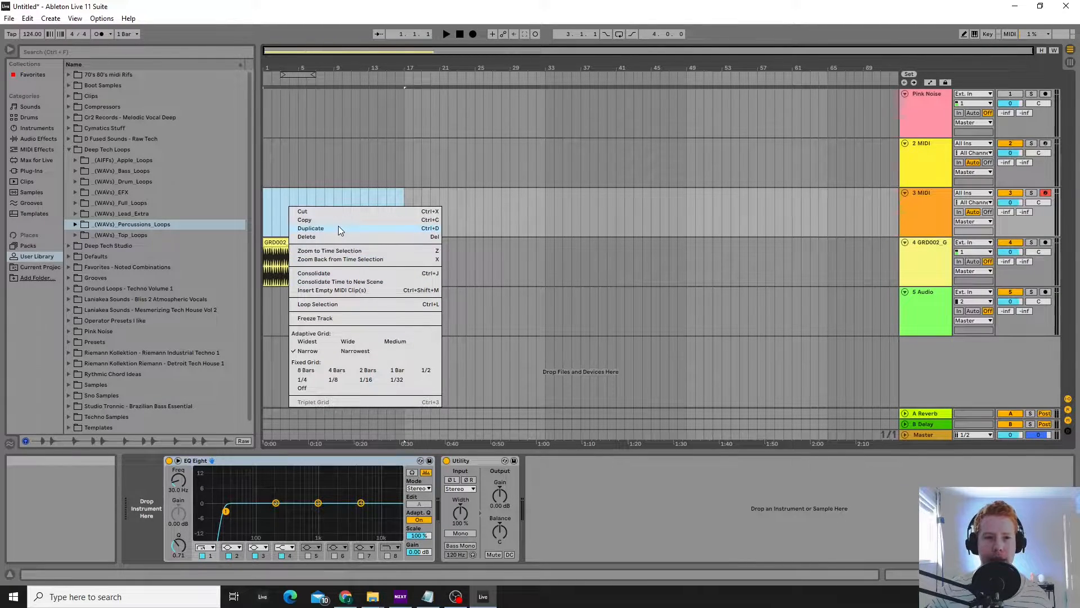
click(336, 290)
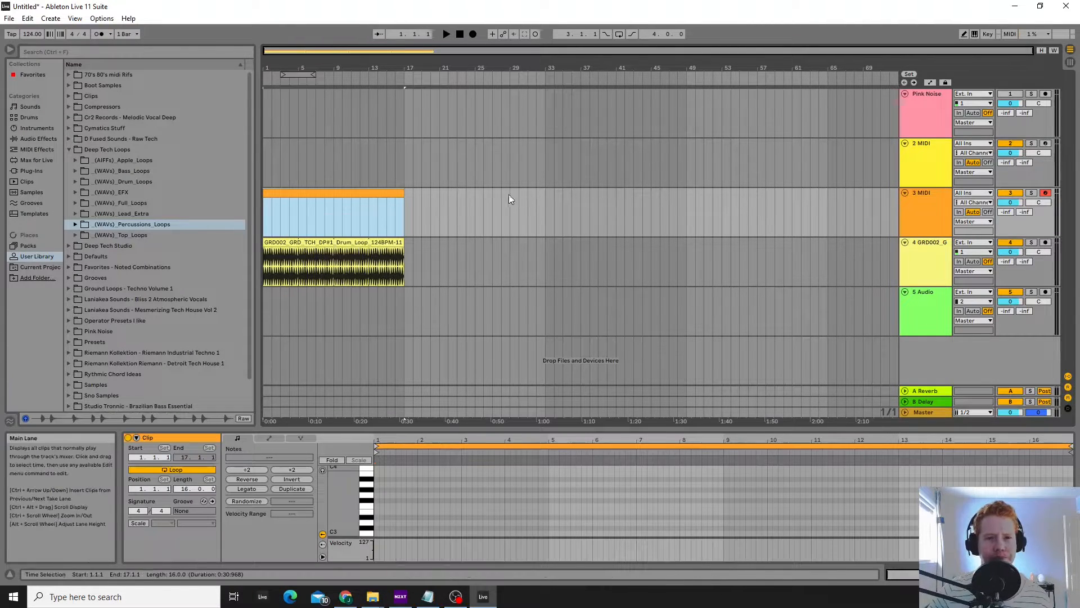
click(435, 195)
click(405, 207)
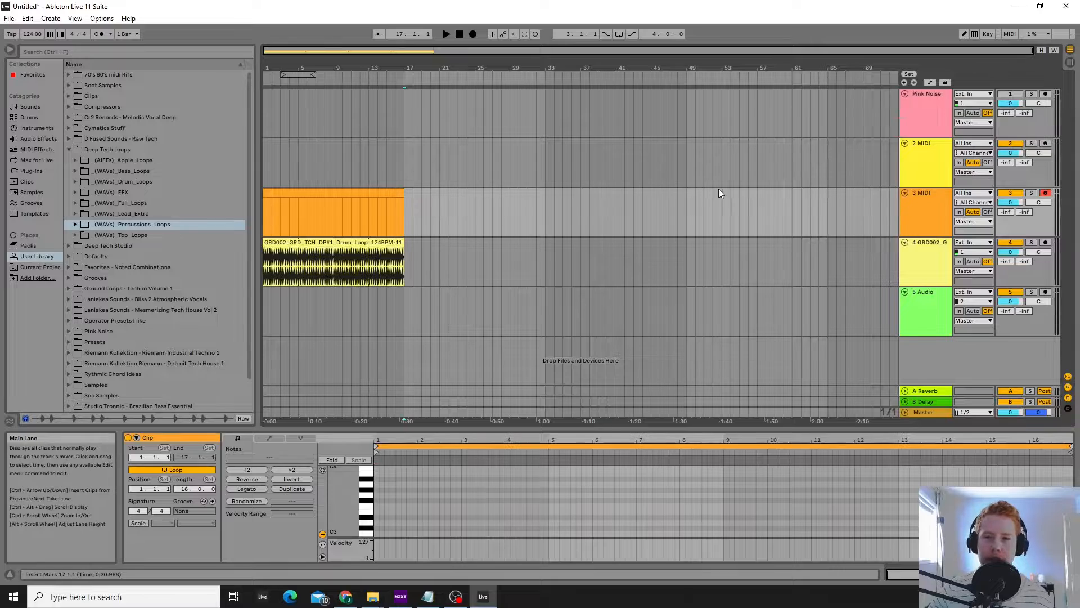
Rename the 3 MIDI track to Bass.
click(934, 164)
click(933, 200)
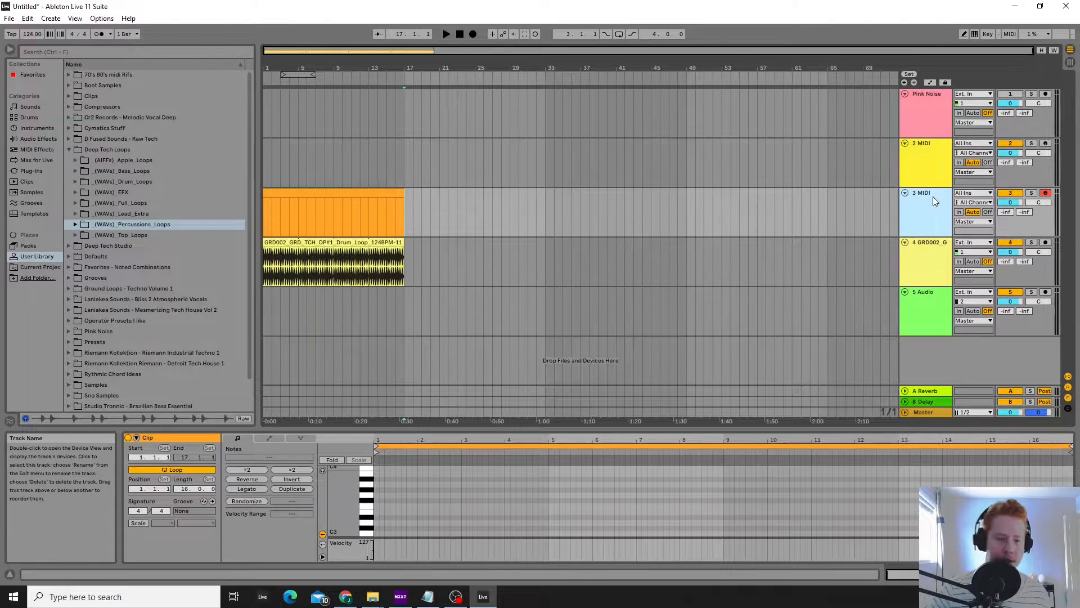
text(Bass)
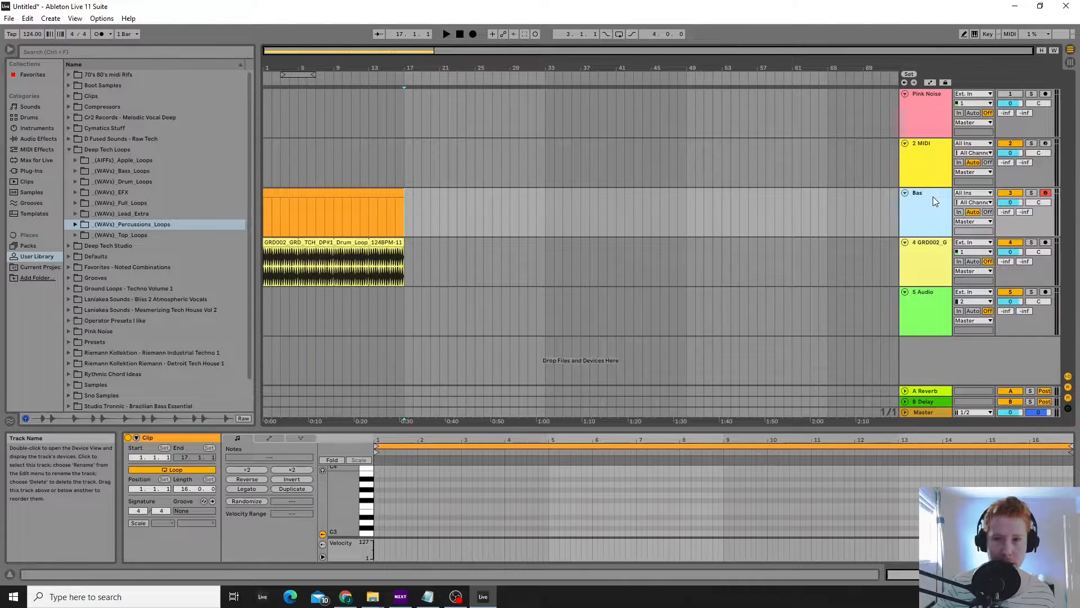
key(Return)
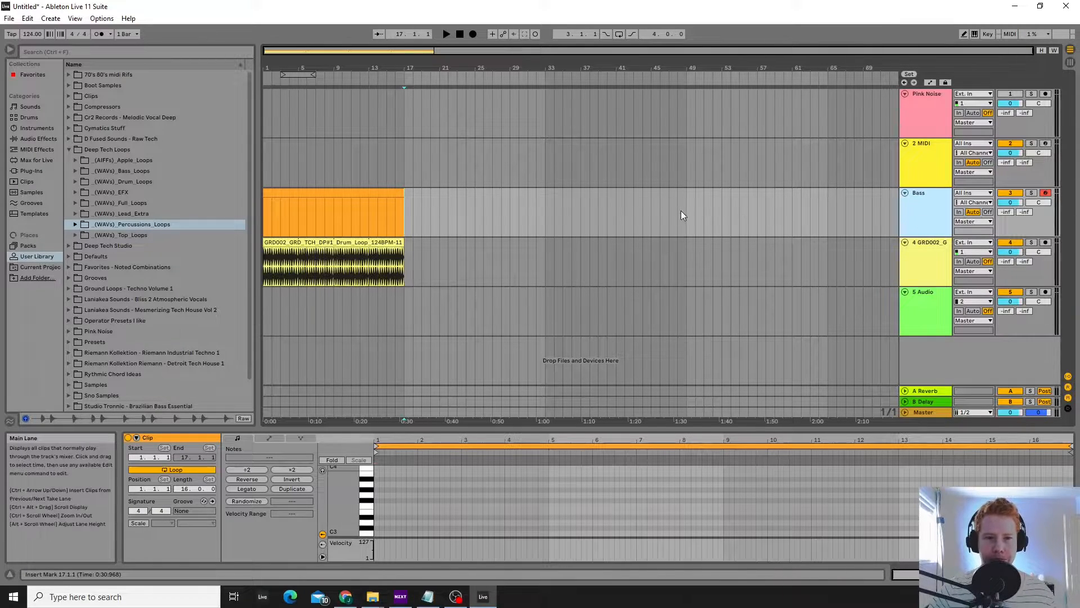
In the Bass track's EQ Eight, change band 4 to a high-cut filter and turn off bands 2 and 3.
click(923, 197)
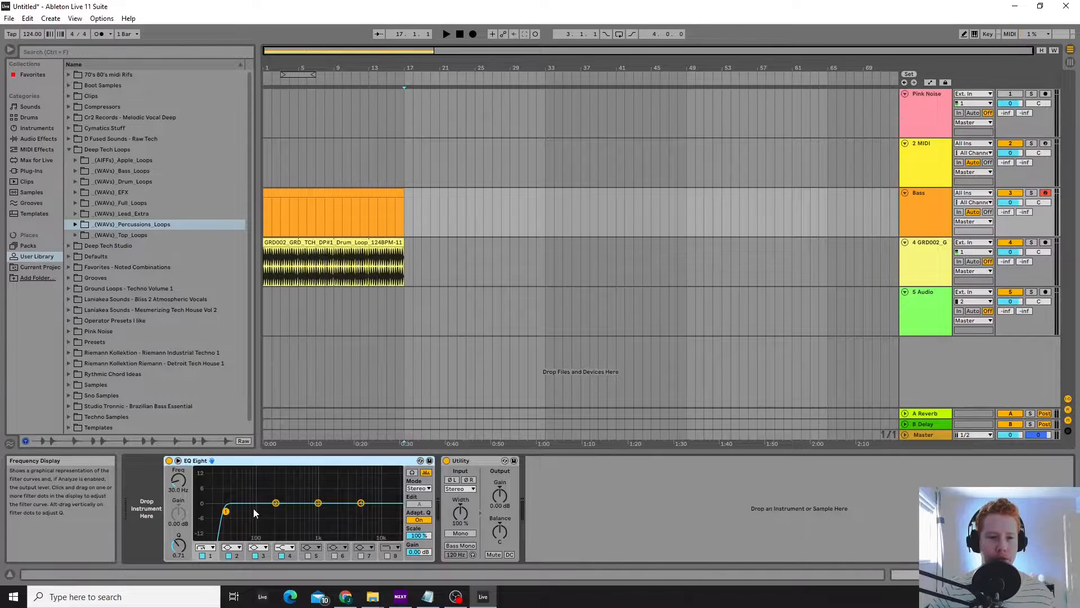
click(360, 505)
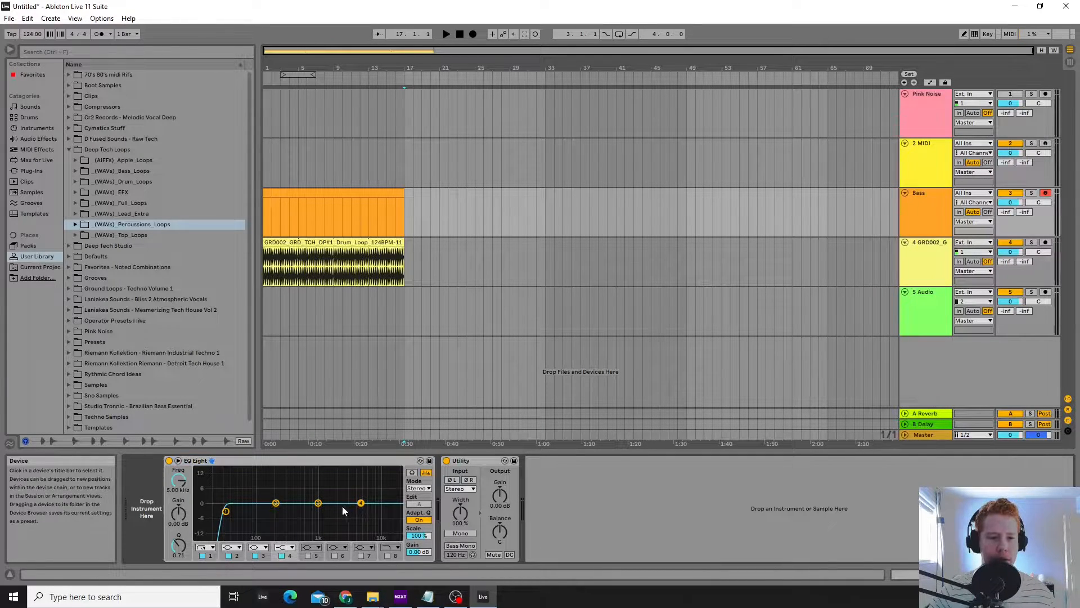
click(287, 551)
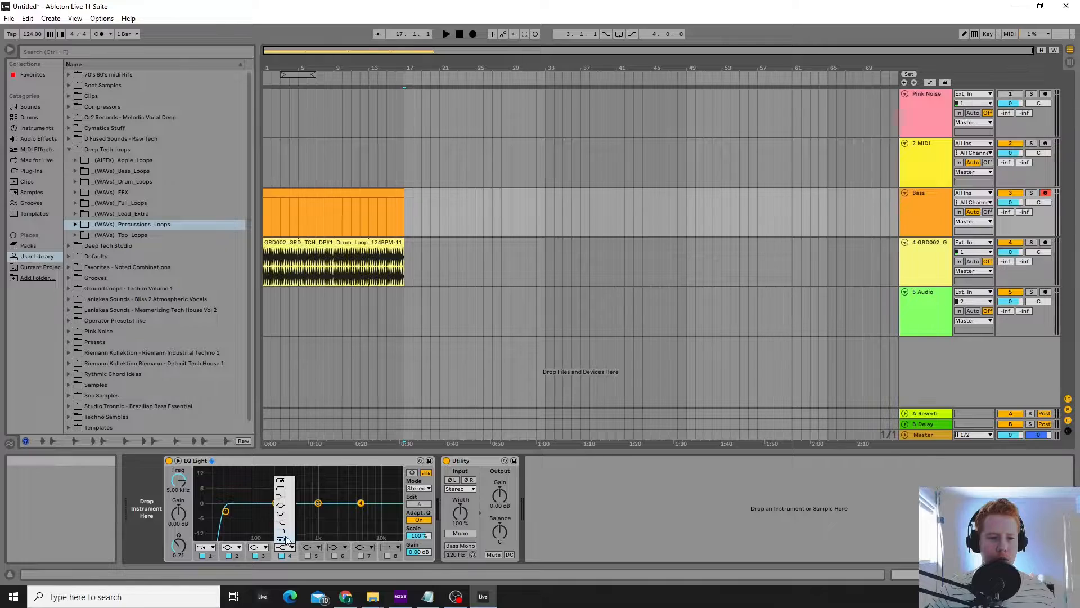
click(288, 542)
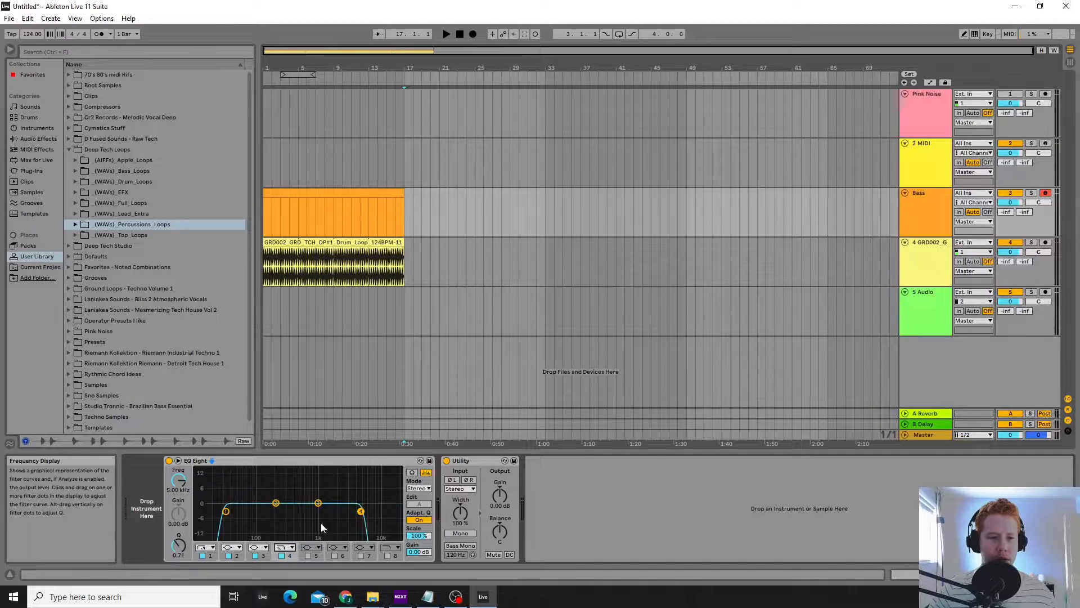
click(255, 555)
click(229, 556)
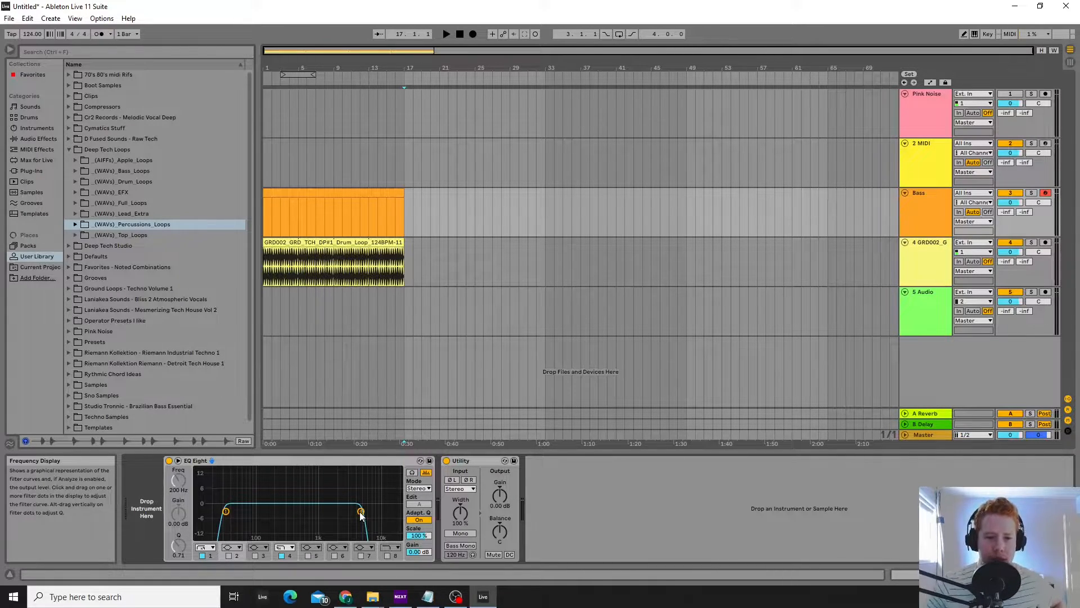
Lower the frequency of EQ Eight's band 4 high-cut filter to about 119 Hz.
drag(361, 515, 270, 513)
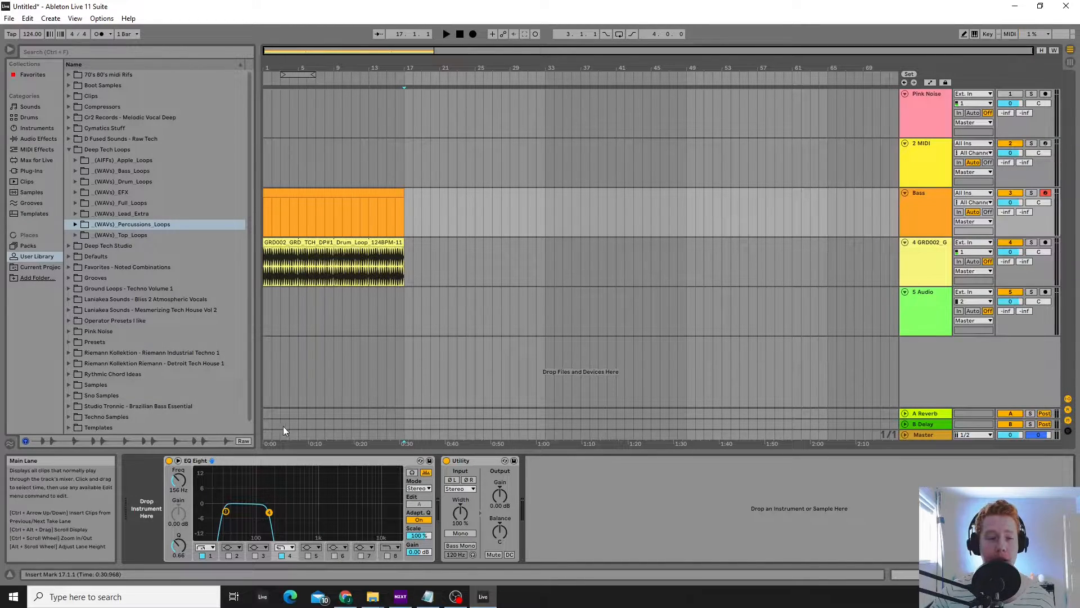
click(225, 511)
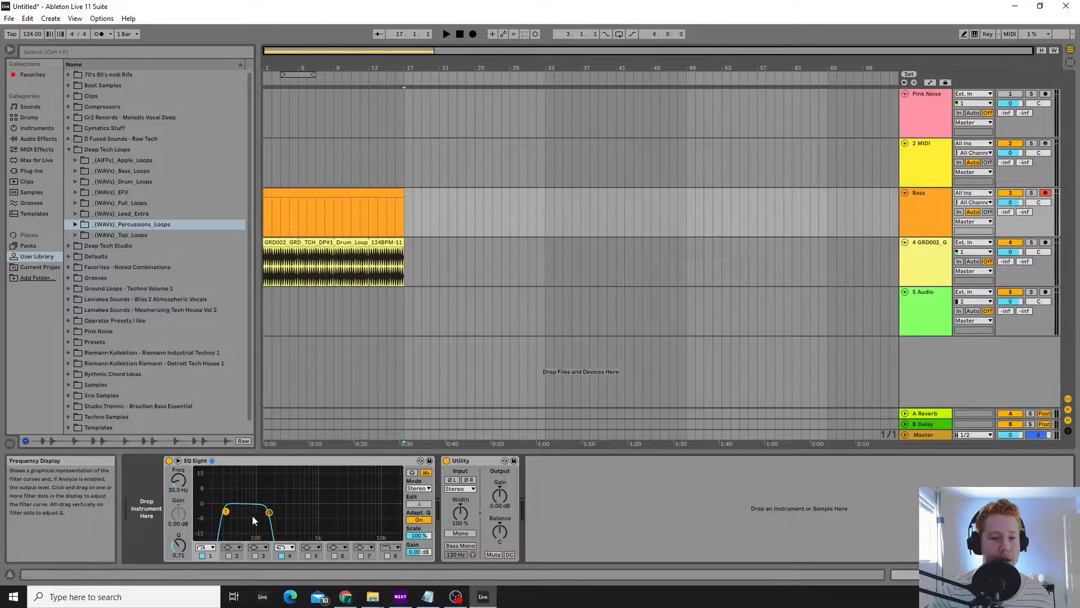
drag(269, 512, 261, 512)
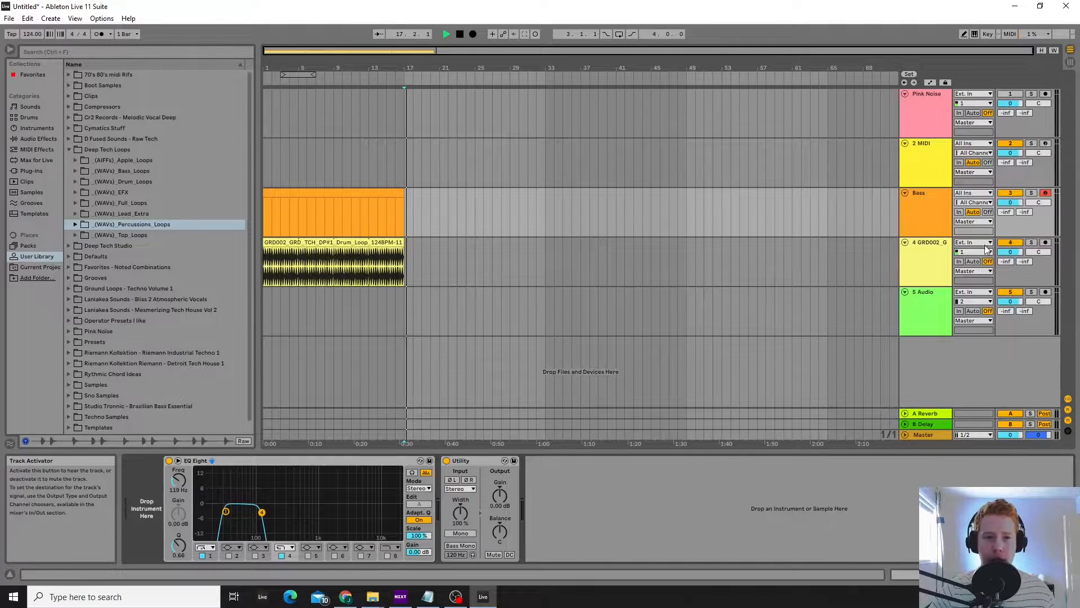
Loop the arrangement over the 16-bar drum clip and play it back.
click(302, 241)
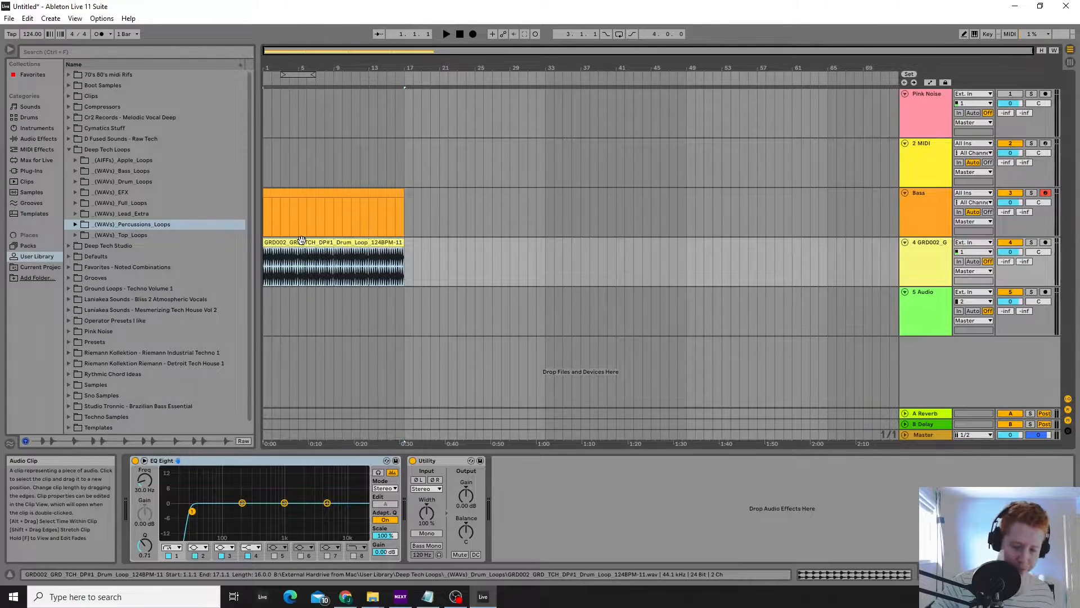
key(ctrl+l)
key(space)
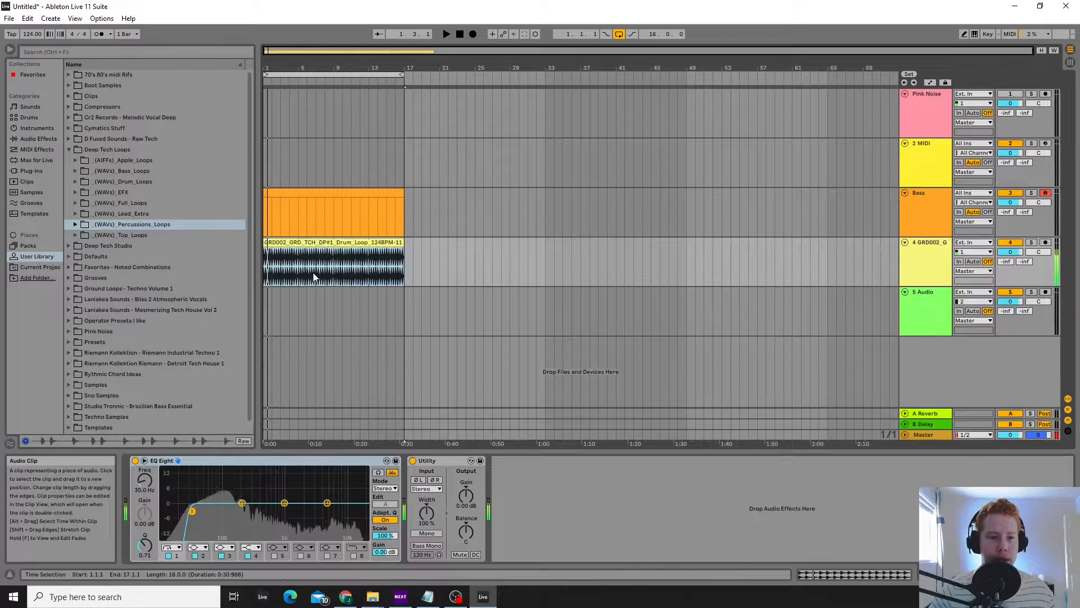
Load the Serum_x64 plug-in as the instrument on the Bass track.
click(319, 195)
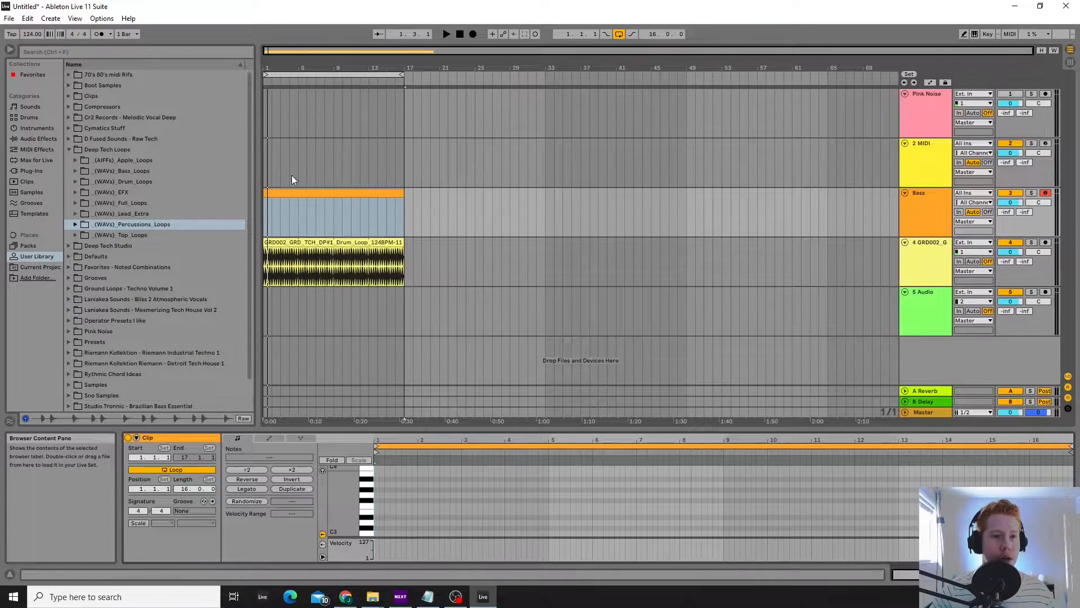
click(929, 193)
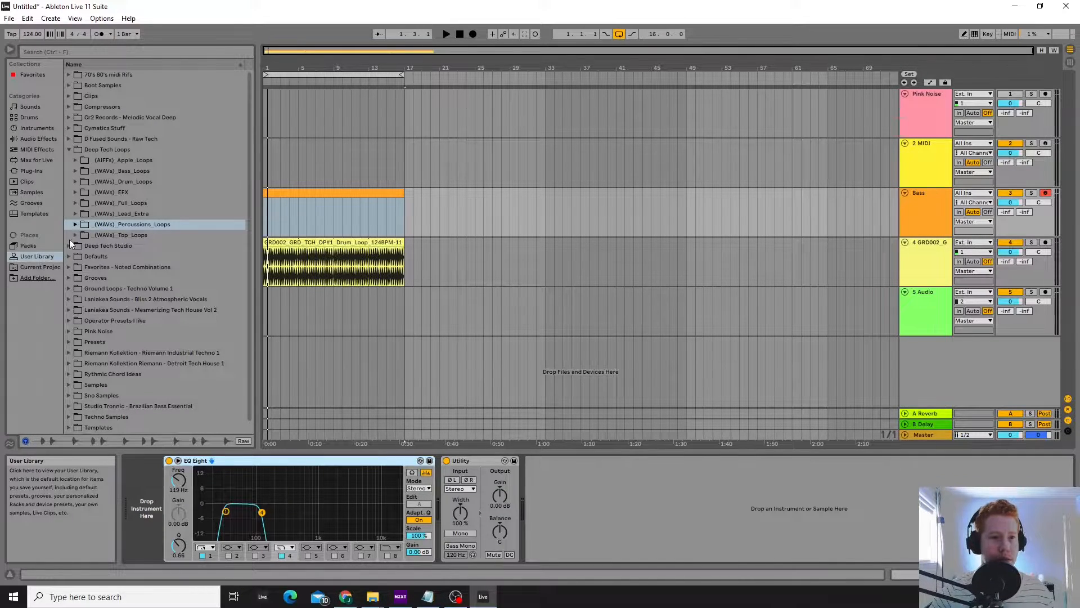
click(35, 172)
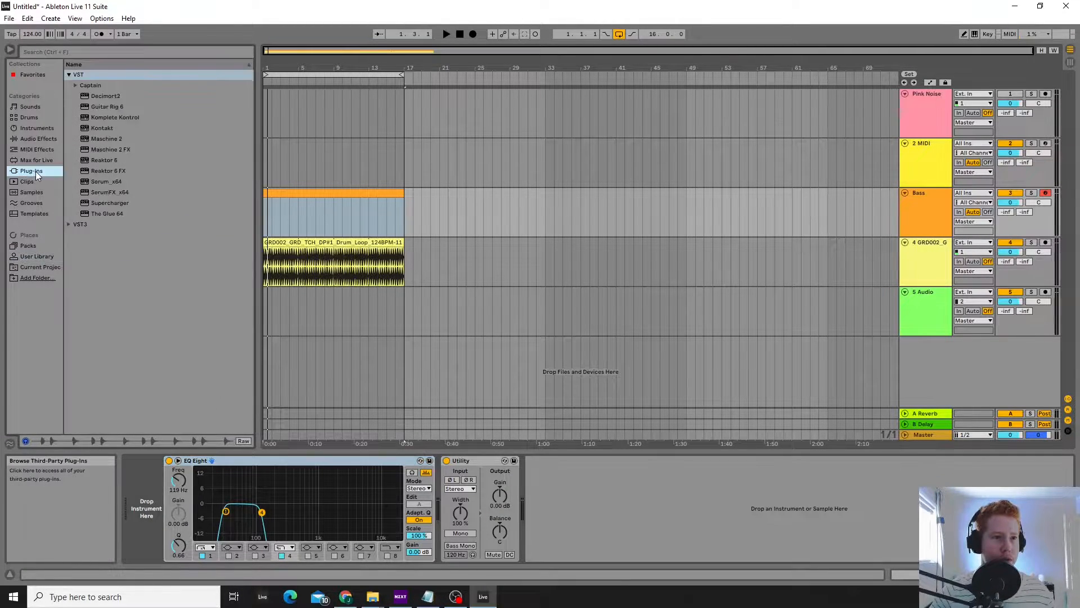
click(105, 182)
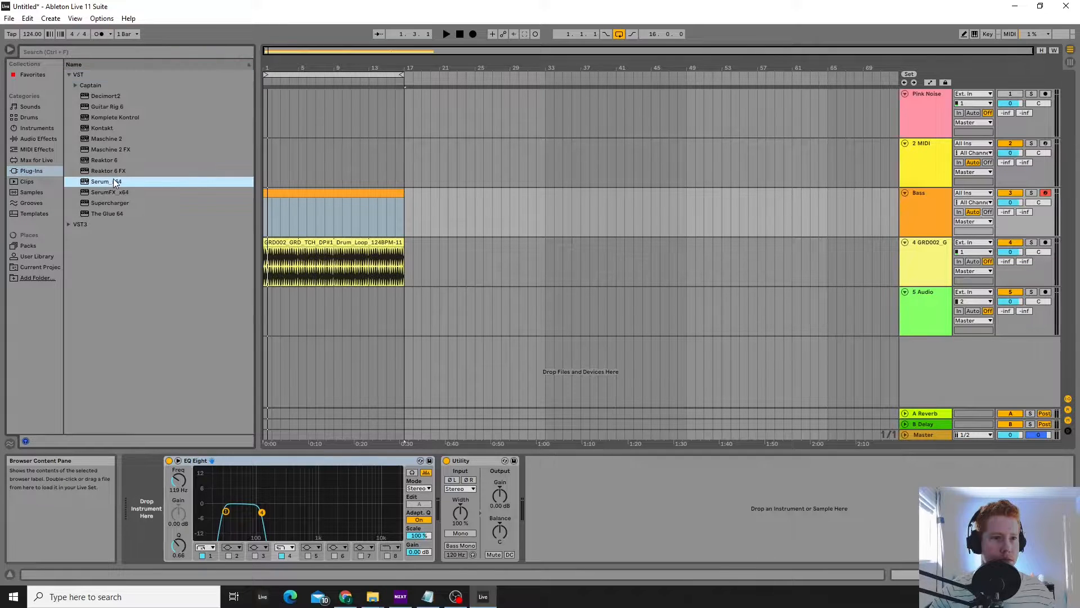
drag(343, 202, 343, 203)
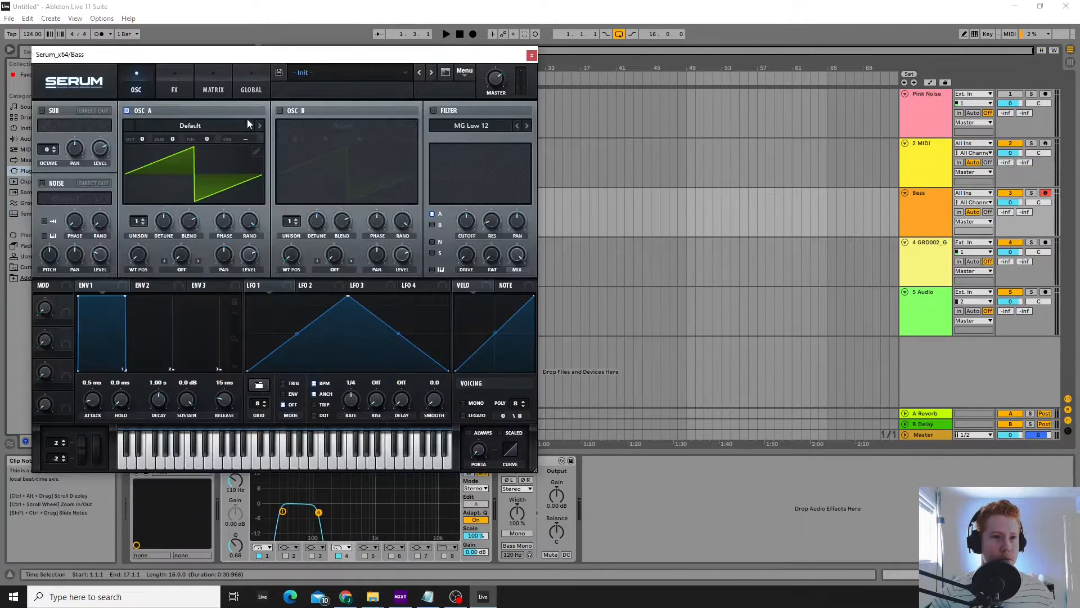
Load the BA Ampology [CFA] preset from Serum's Bass category and close the plug-in window.
click(347, 83)
mouse_move(346, 86)
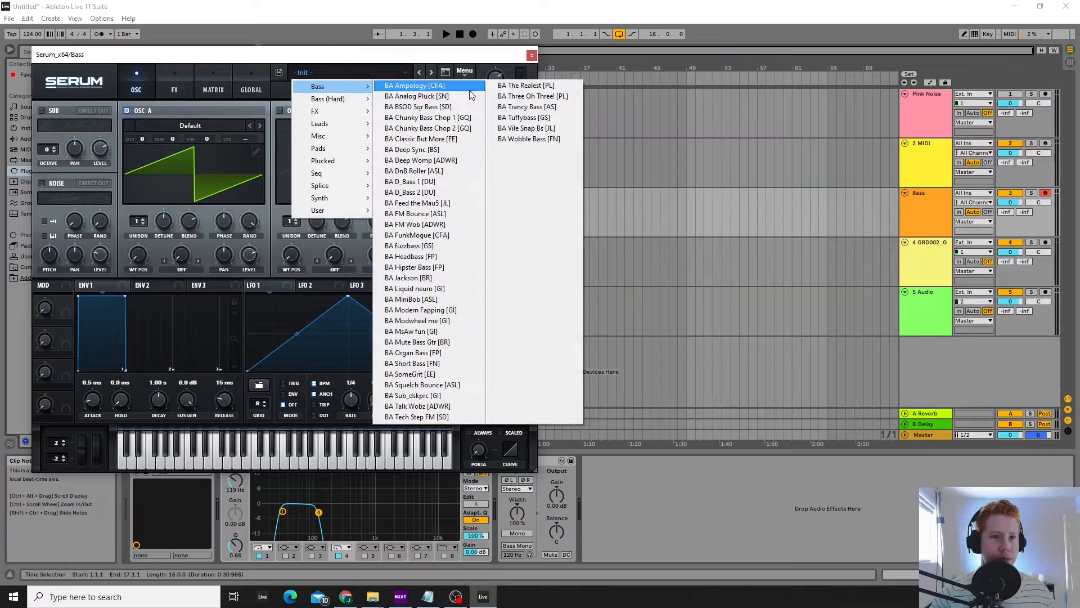
click(413, 92)
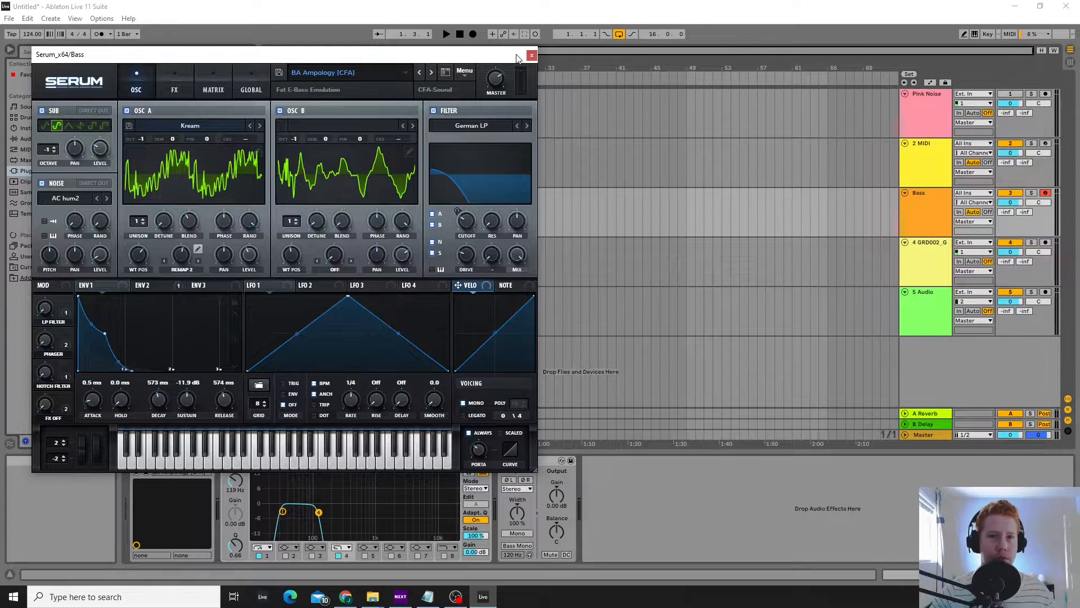
click(531, 55)
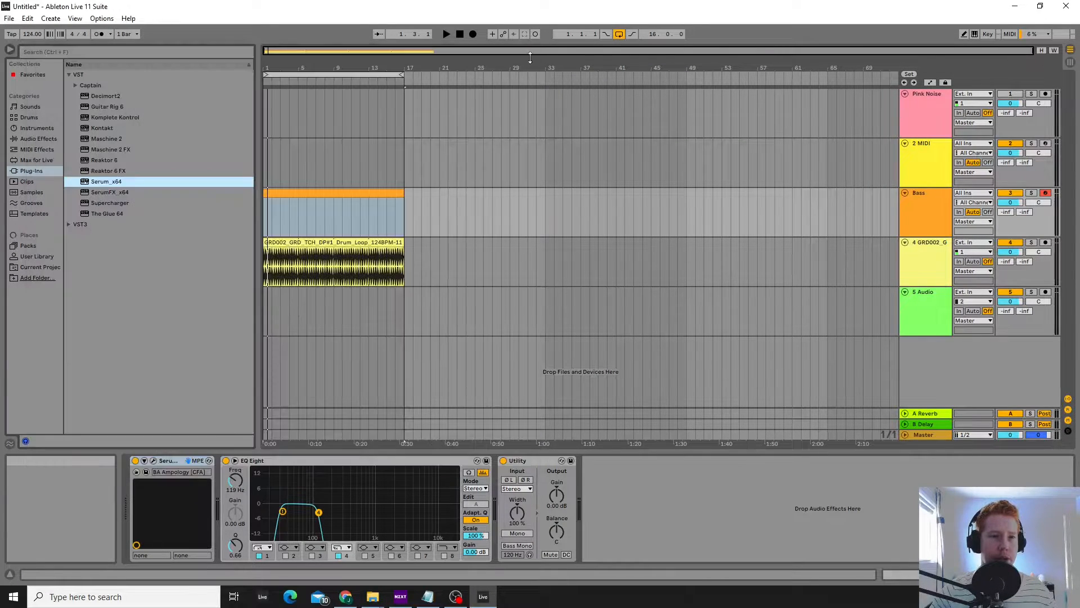
Open the Bass MIDI clip's notes and enlarge the note editor to show the low octaves.
double_click(330, 196)
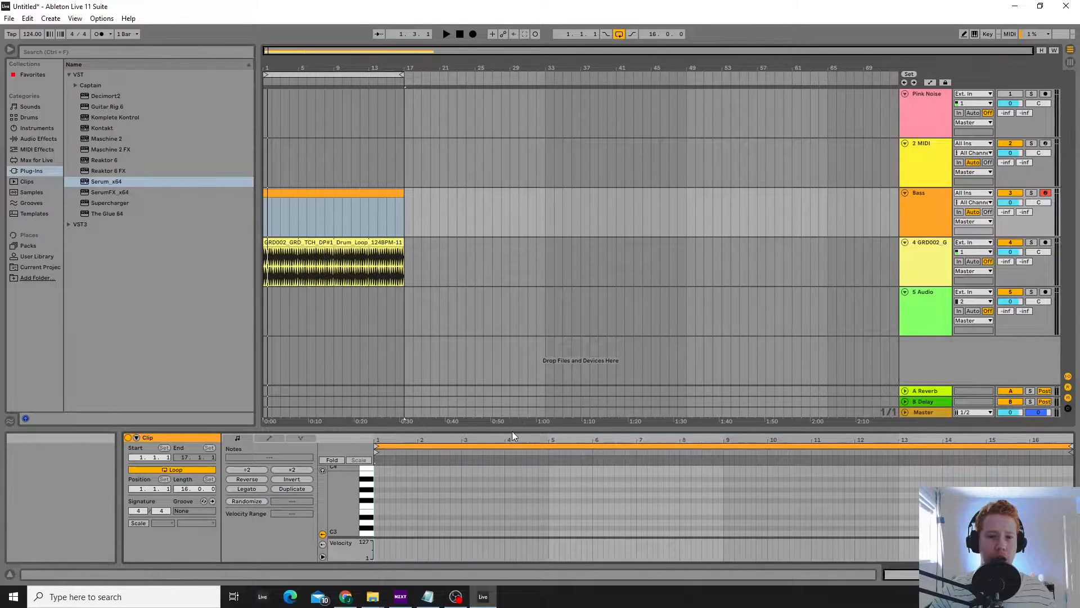
drag(513, 430, 497, 191)
drag(499, 113, 470, 131)
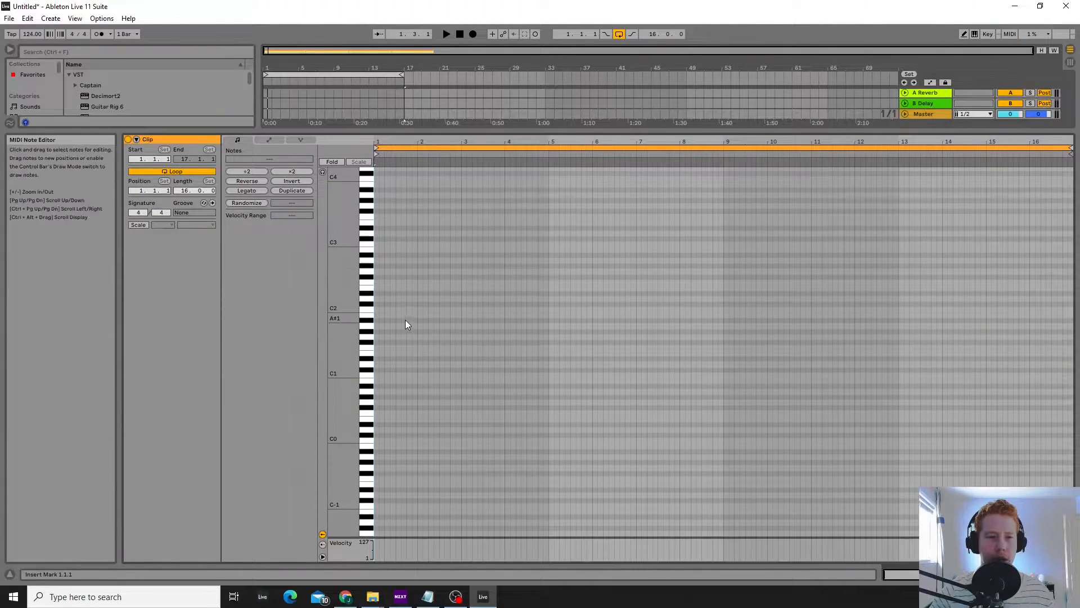
scroll(404, 319, up, 1)
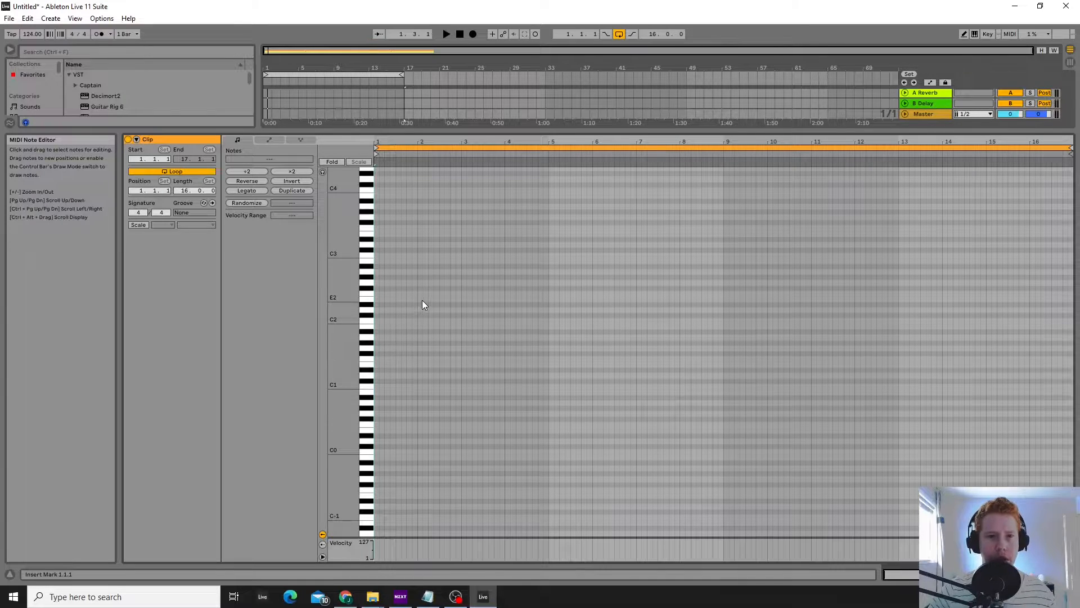
Start playback and set the note editor's fixed grid to 1/2.
key(space)
right_click(426, 277)
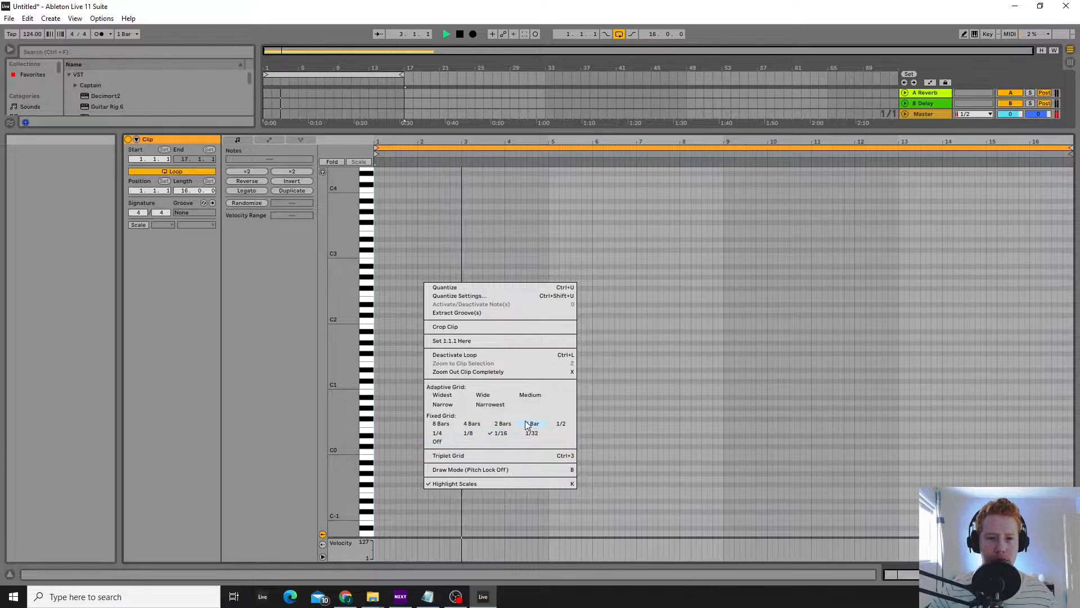
click(563, 424)
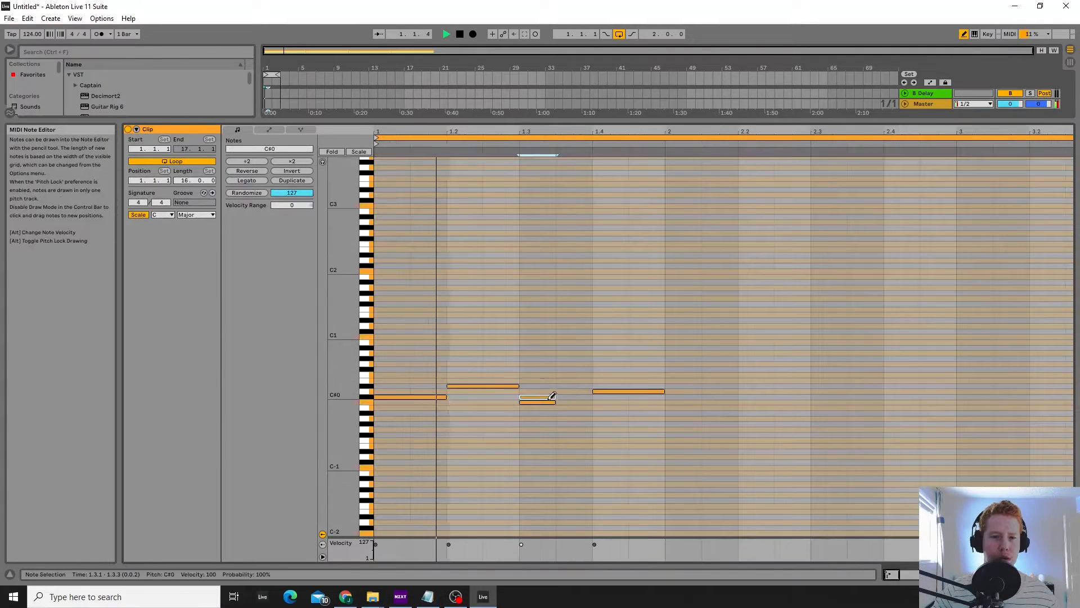
Delete the remaining trial notes in bar 1 of the Bass clip so that bar is empty.
click(608, 391)
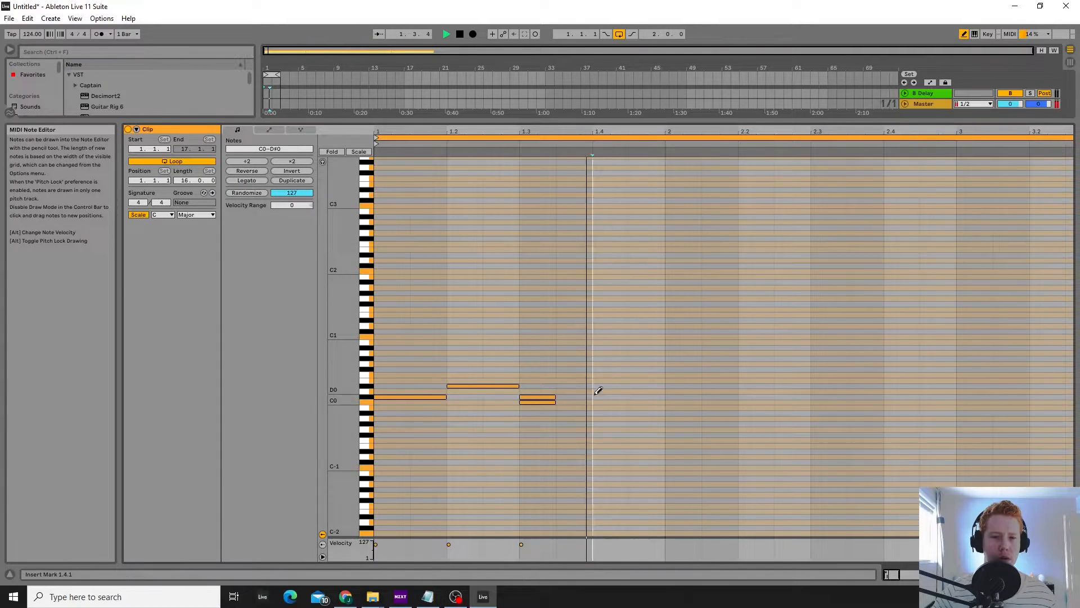
click(539, 401)
key(b)
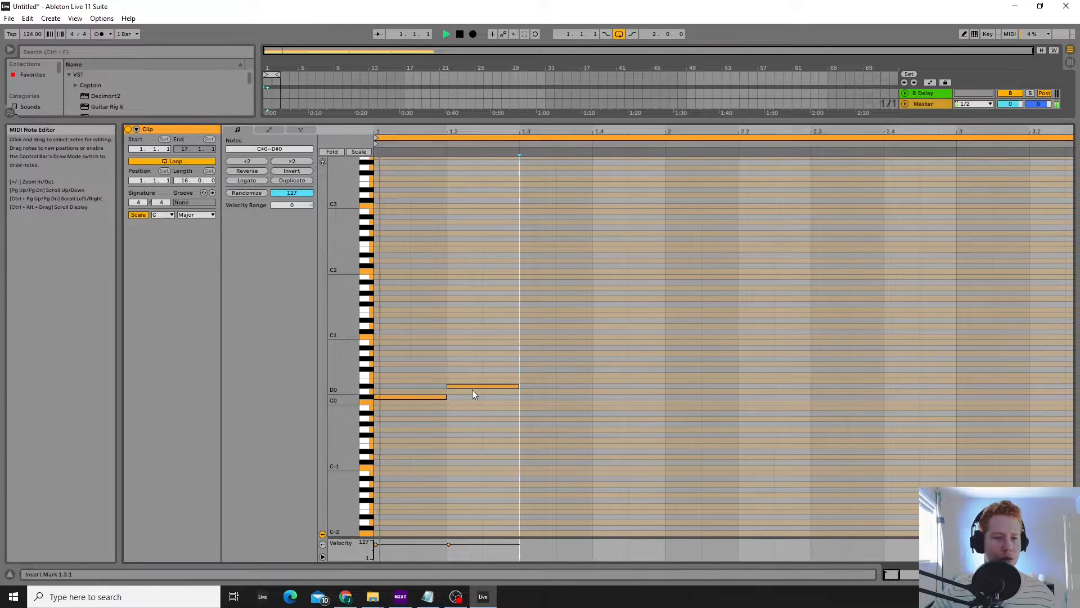
double_click(460, 385)
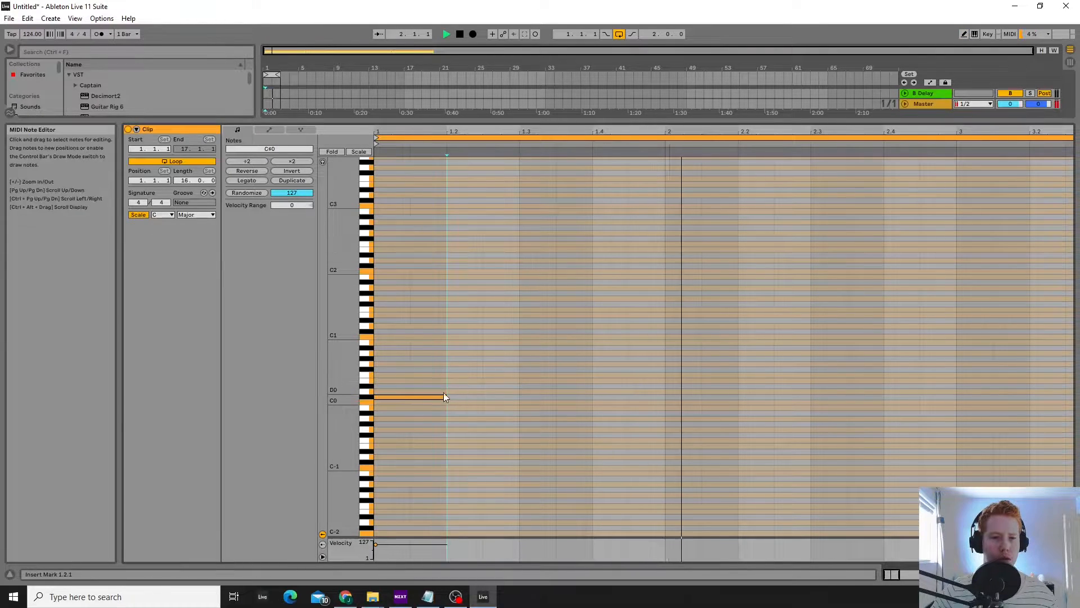
double_click(386, 396)
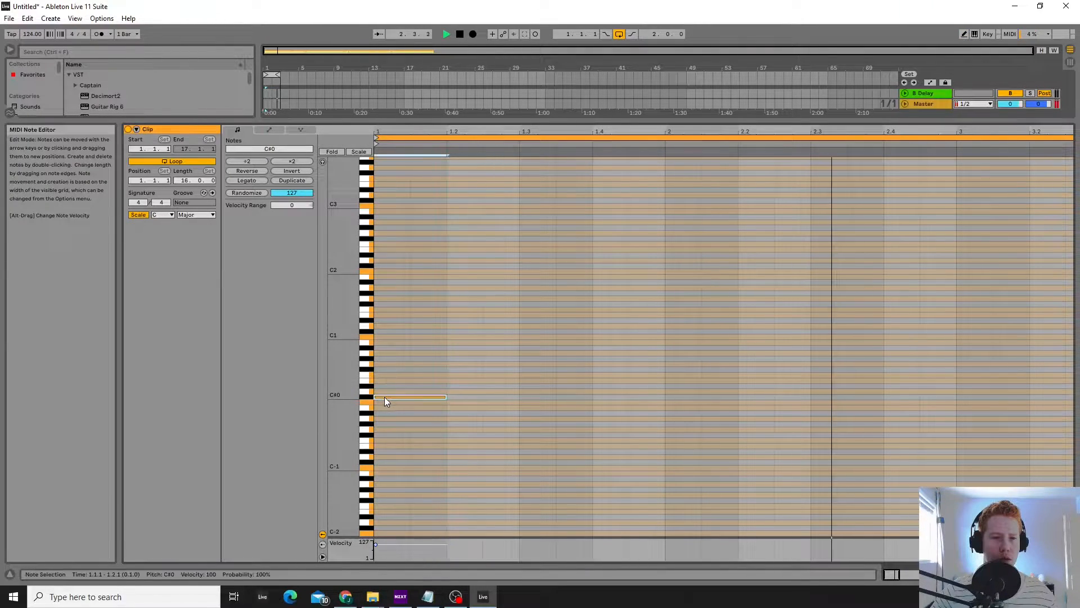
Add a one-beat B0 note at the start of bar 1 and a one-beat D1 note at 1.2.
double_click(385, 341)
scroll(389, 344, up, 2)
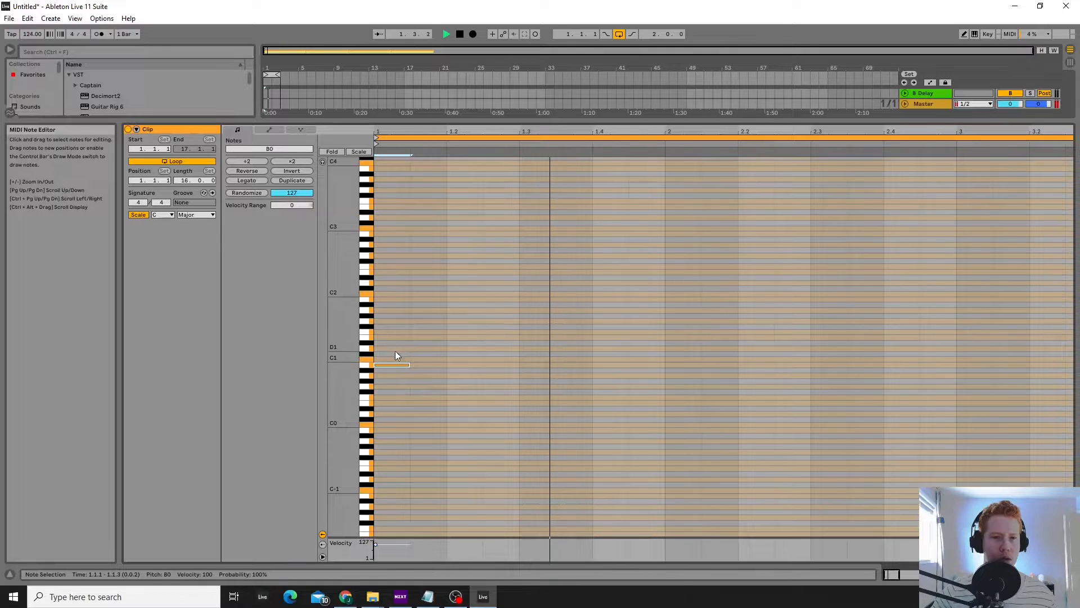
double_click(464, 350)
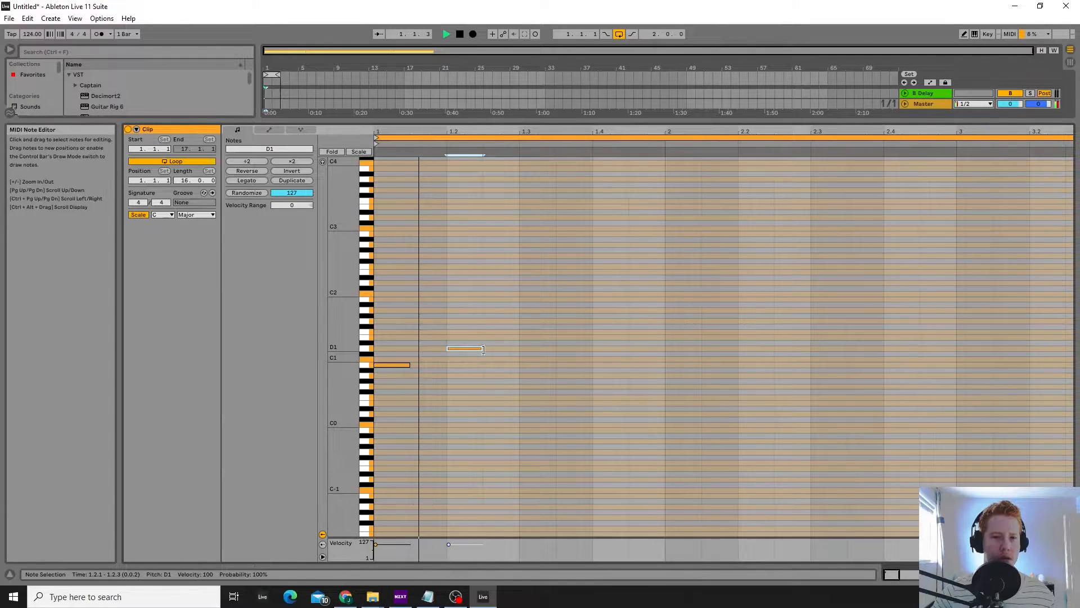
drag(484, 349, 518, 349)
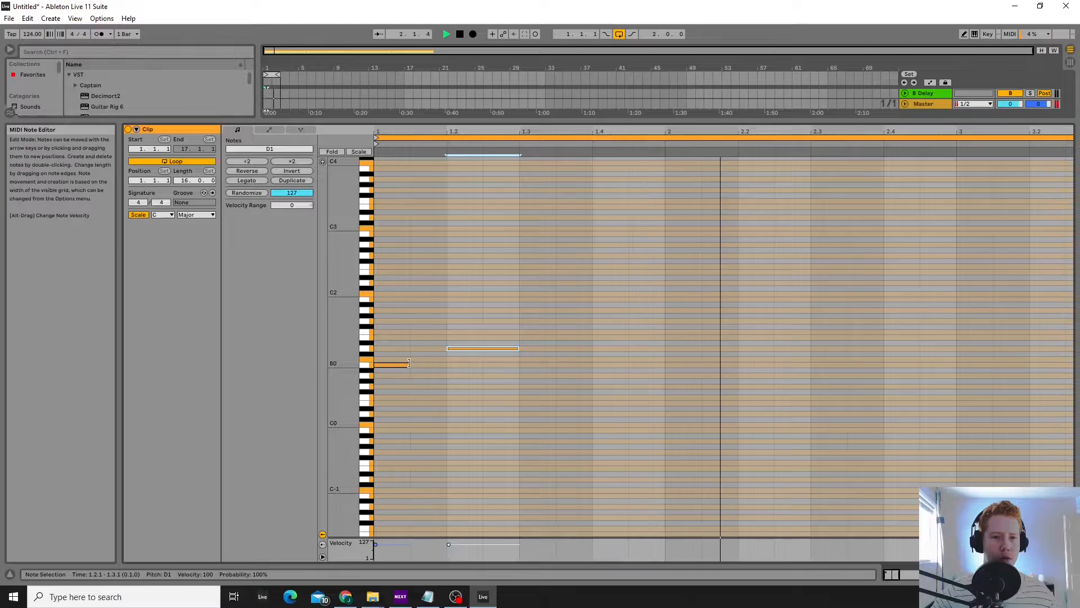
drag(410, 364, 435, 328)
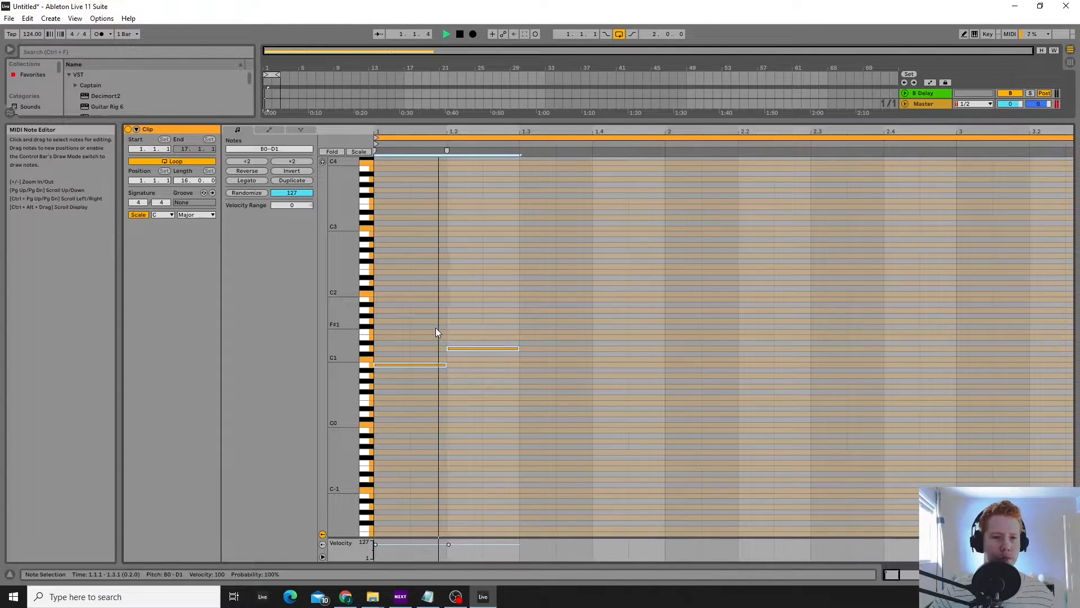
Transpose both notes up one octave to B1 and D2 and shorten each to half a beat.
key(shift+Up)
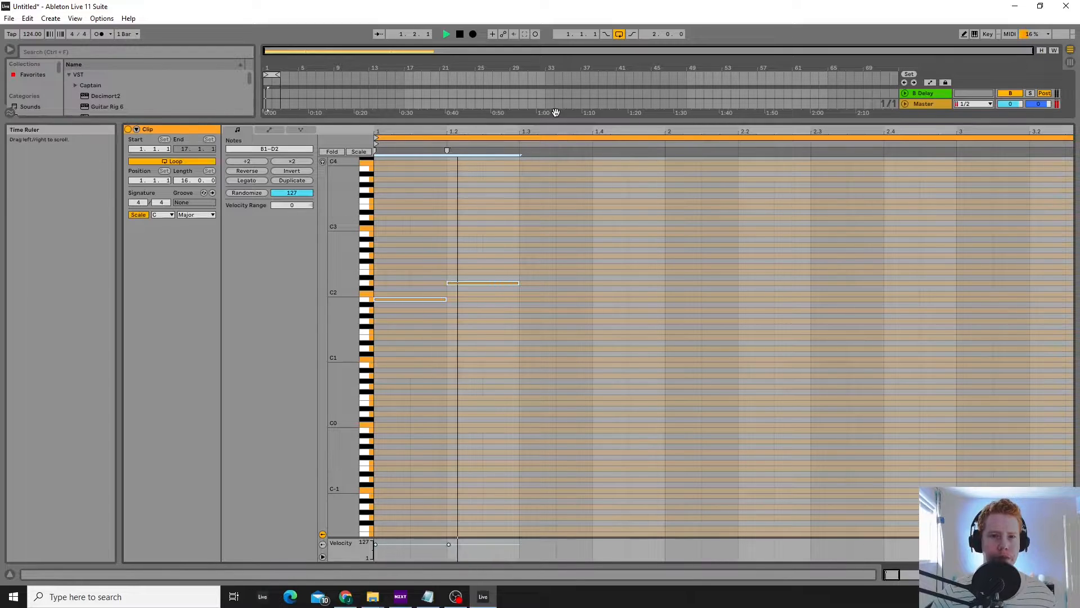
drag(549, 122, 538, 302)
scroll(503, 427, down, 3)
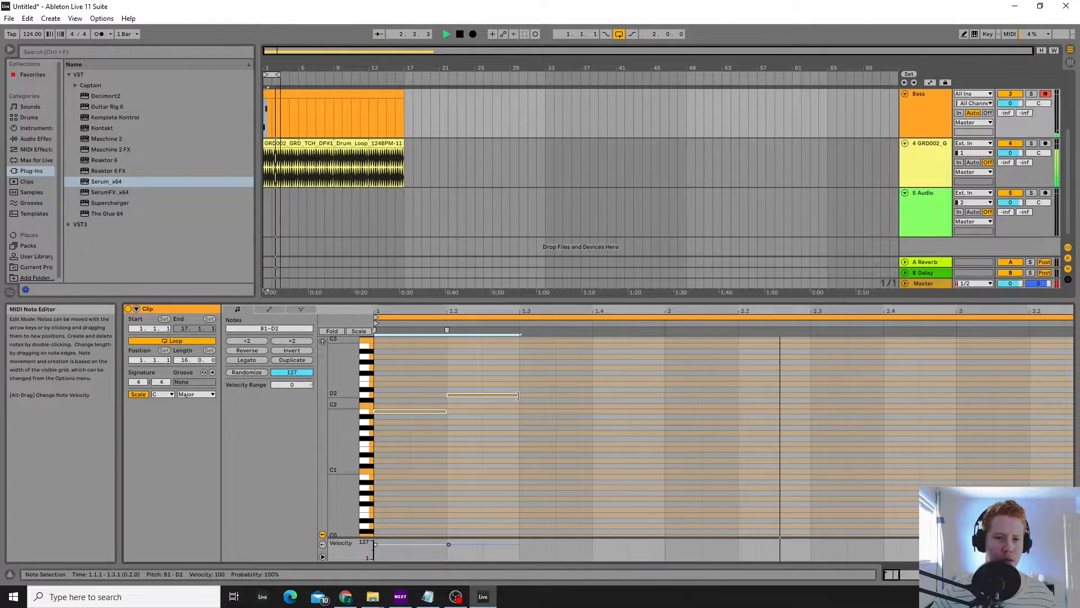
drag(519, 394, 482, 396)
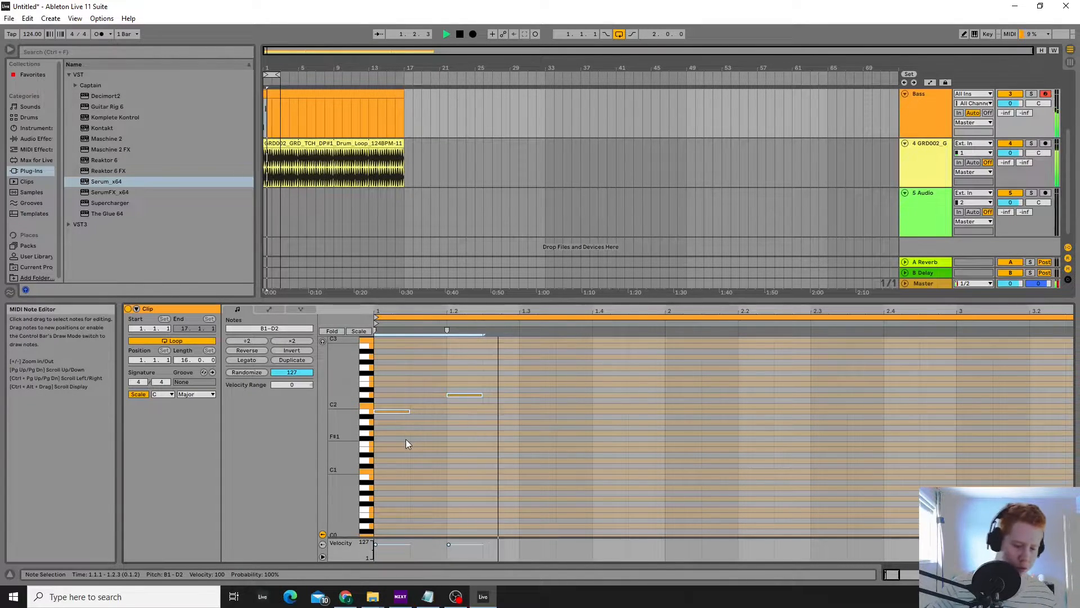
Draw half-beat notes: C2 at 1.1.3, 1.2.3 and 1.3.1, D2 at 1.3.3 and B1 at 1.4.1.
key(b)
click(433, 405)
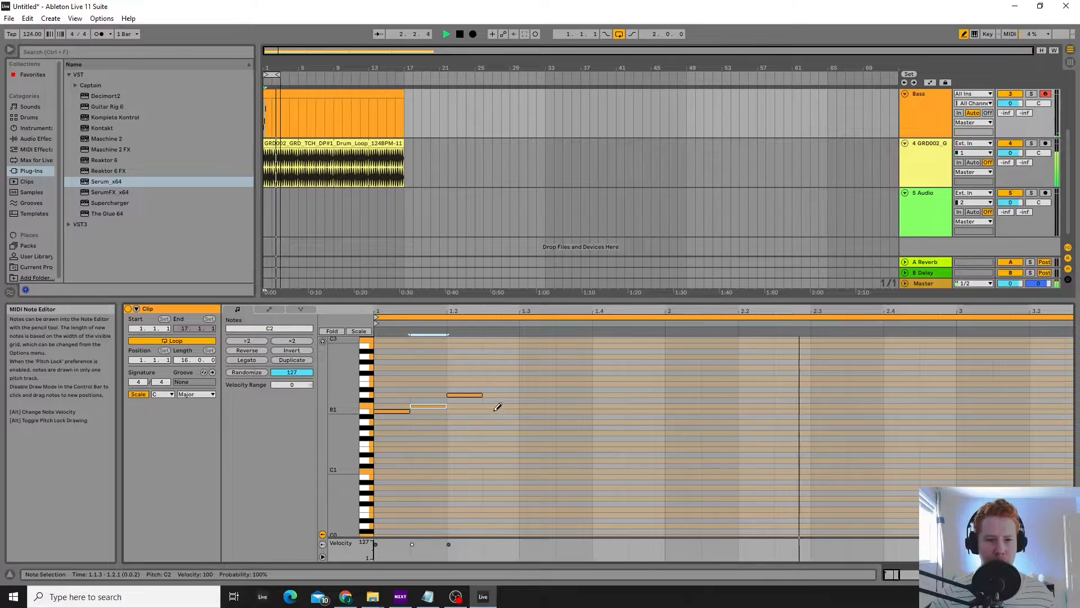
click(500, 405)
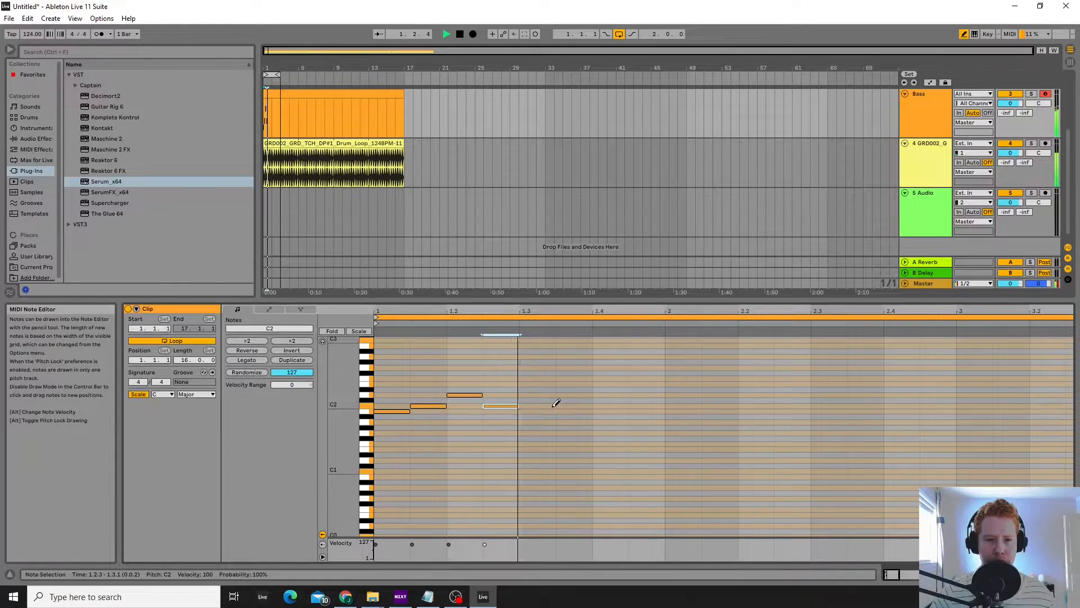
click(537, 405)
click(590, 394)
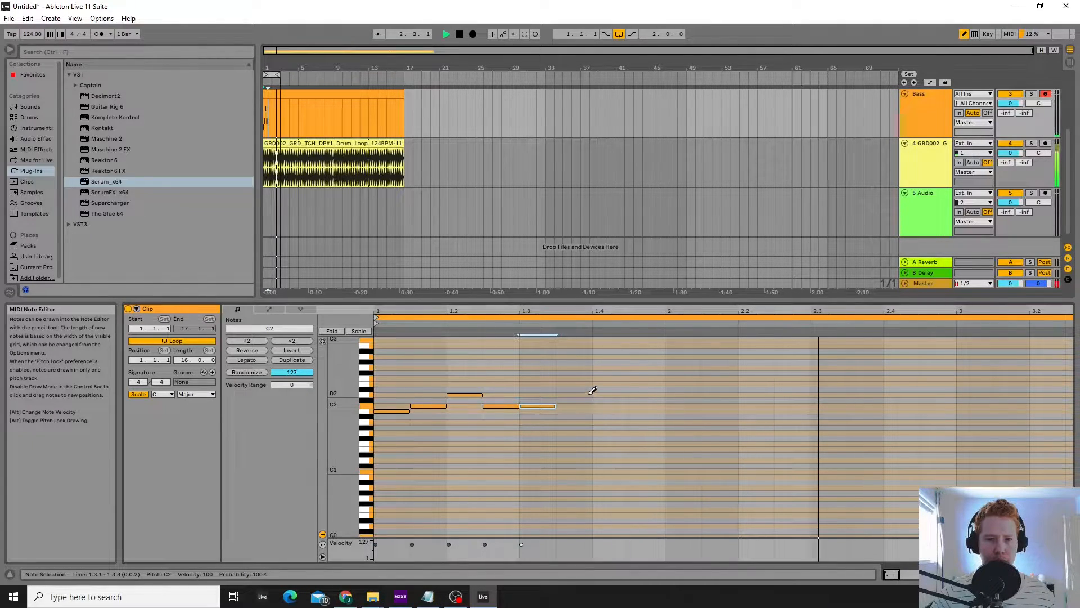
click(619, 411)
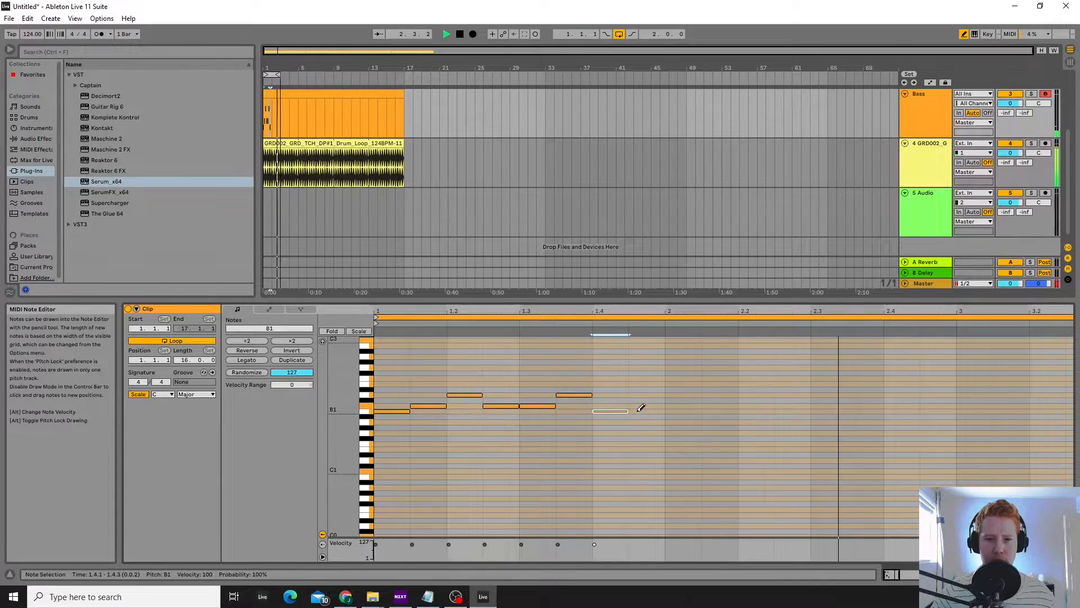
Keep the B1 note at 1.4.1 half a beat long and finish bar 1 with a half-beat C2 at 1.4.3.
click(647, 411)
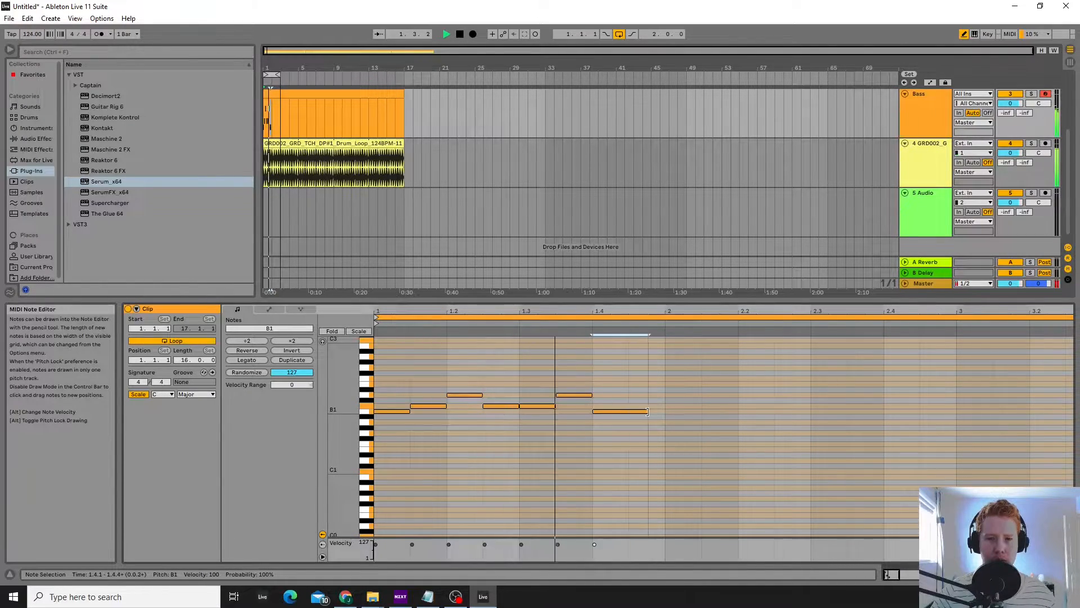
mouse_move(627, 412)
mouse_down()
mouse_move(663, 413)
mouse_move(628, 414)
mouse_up()
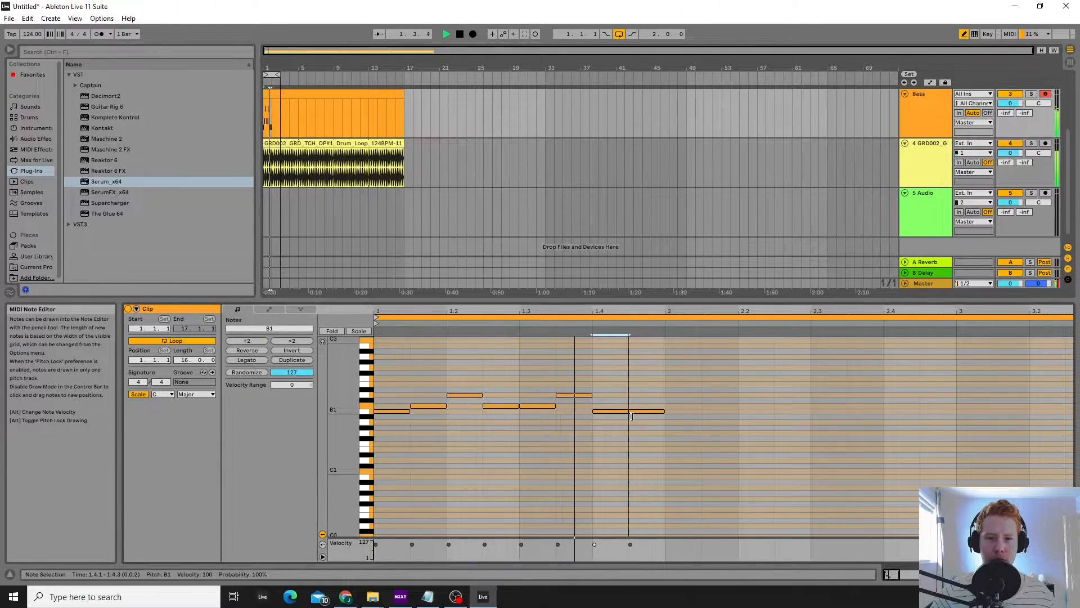
click(644, 411)
click(645, 404)
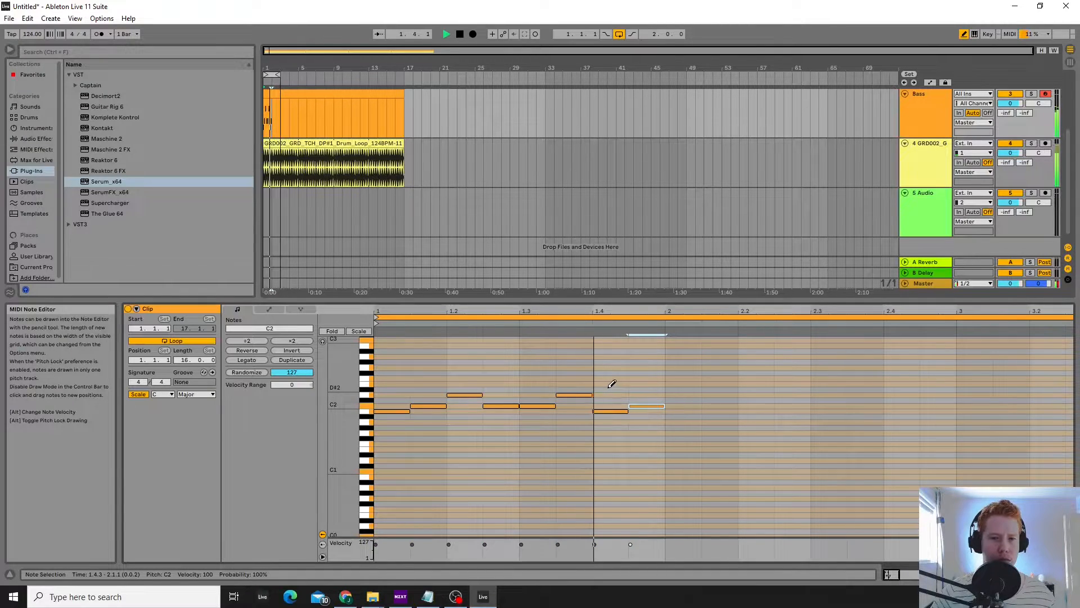
Leave draw mode and duplicate all eight bar 1 notes into bar 2.
key(b)
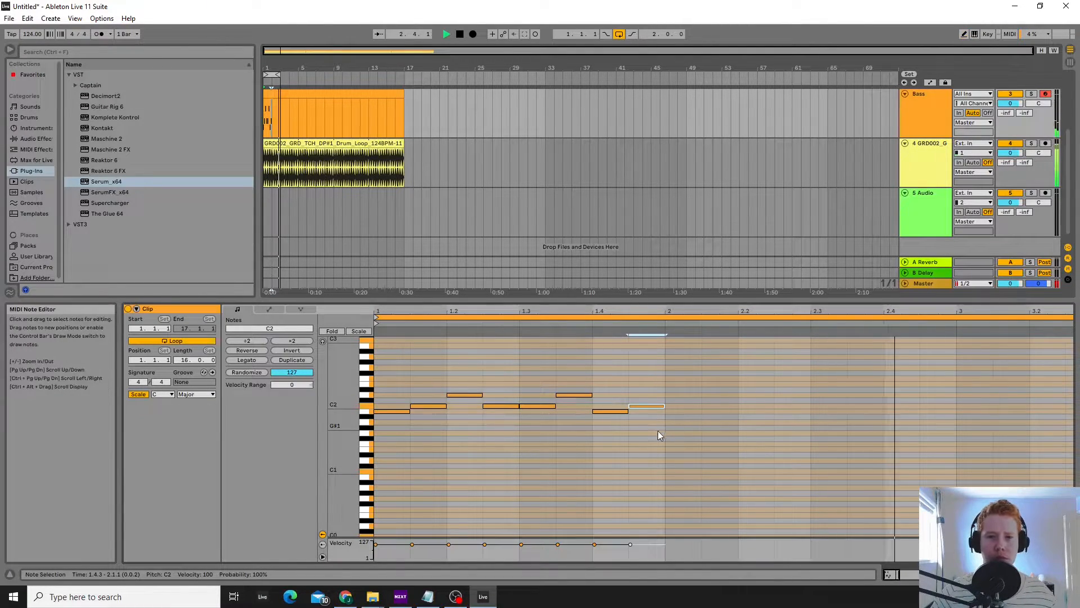
drag(659, 435, 386, 366)
key(ctrl+d)
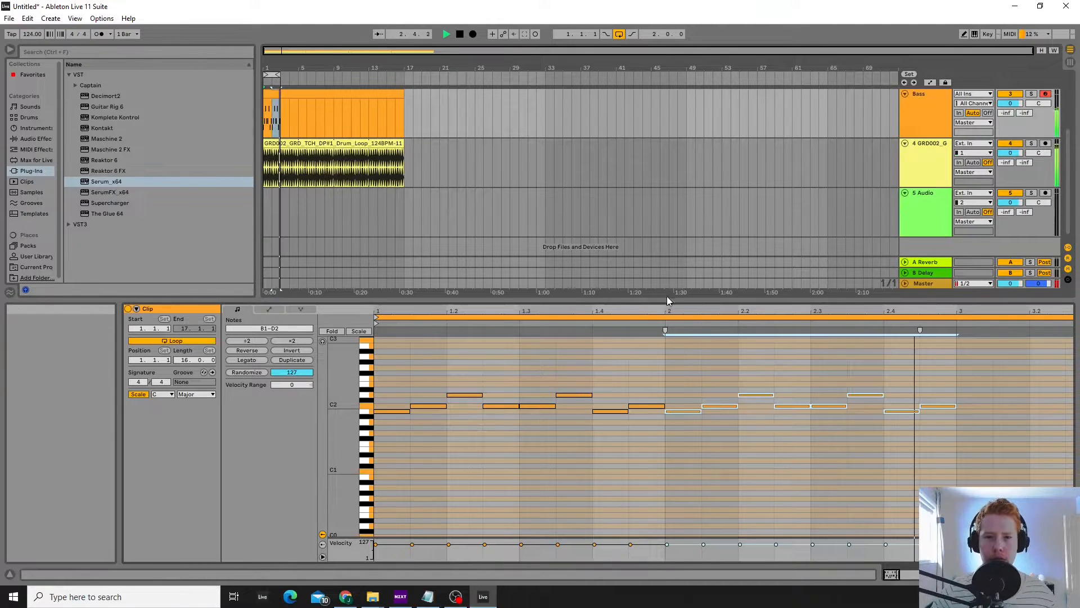
Shrink the note editor, show the Bass track's device chain and listen to the bass line with the drum loop.
drag(667, 301, 608, 445)
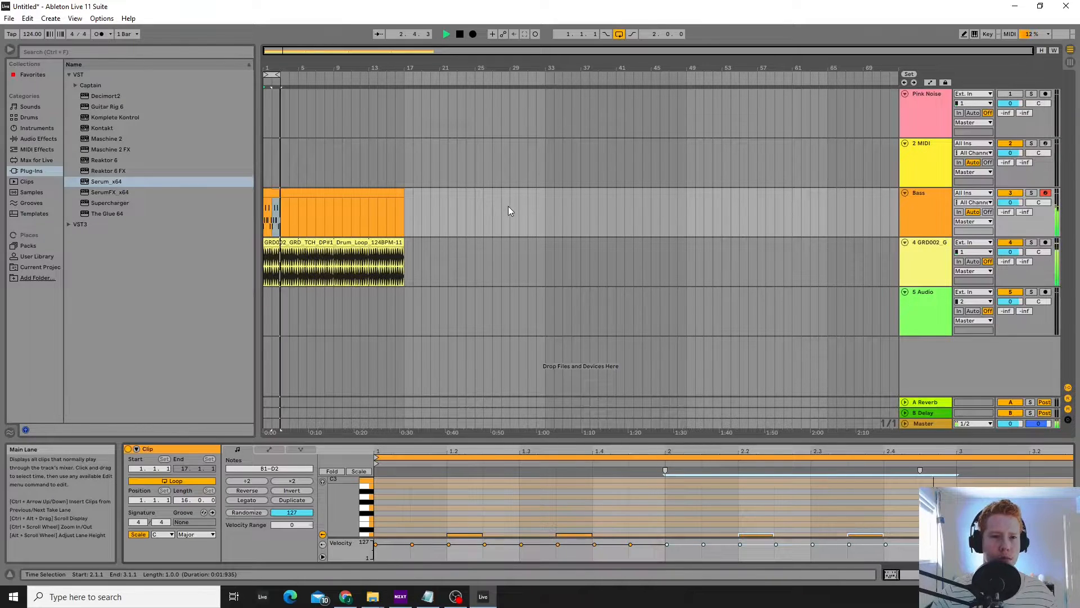
double_click(927, 192)
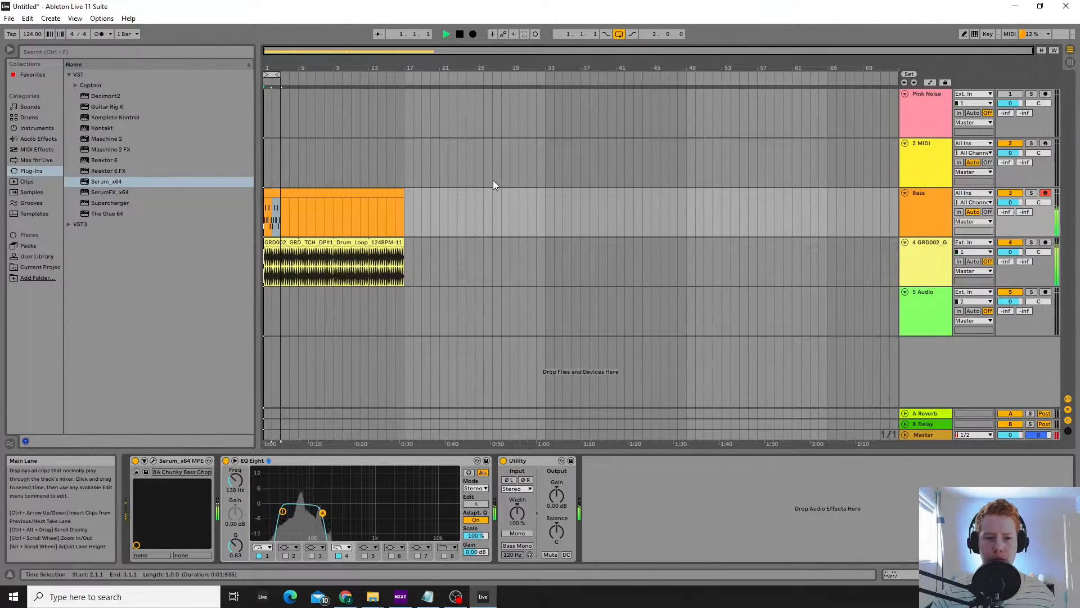
key(space)
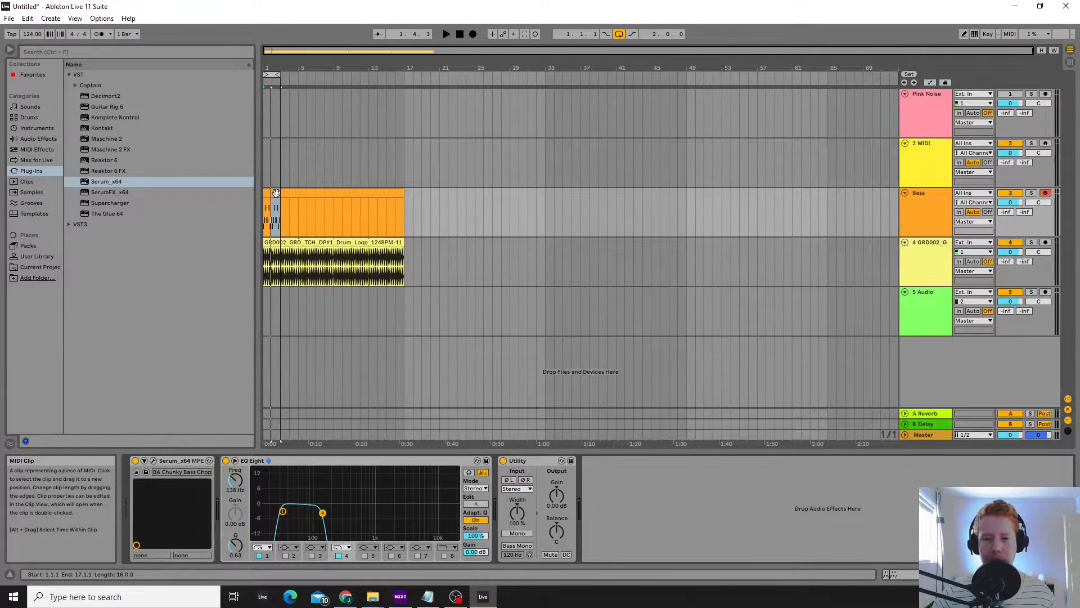
key(space)
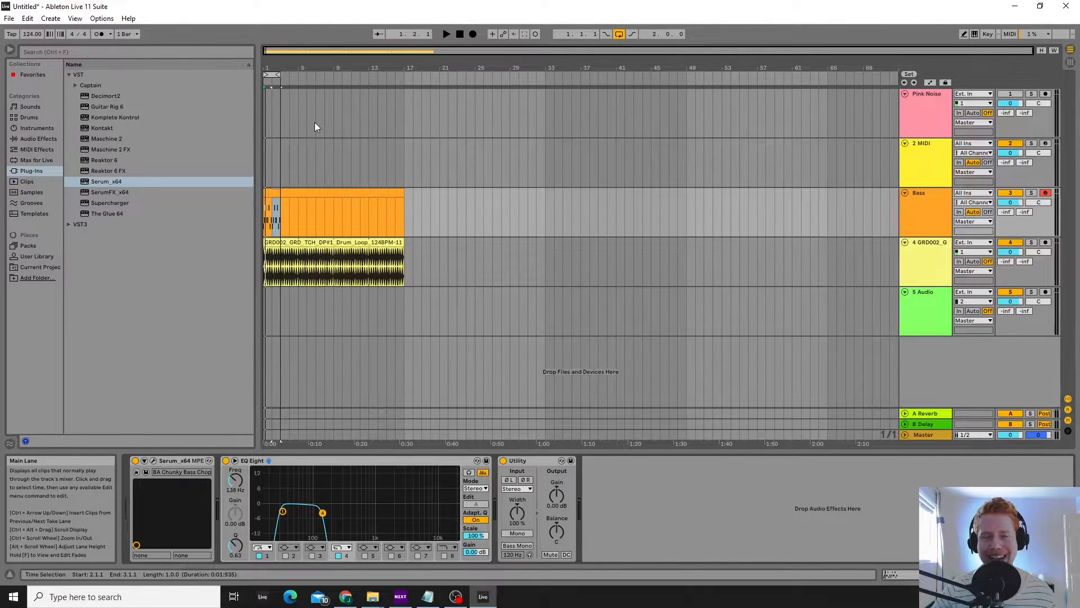
key(space)
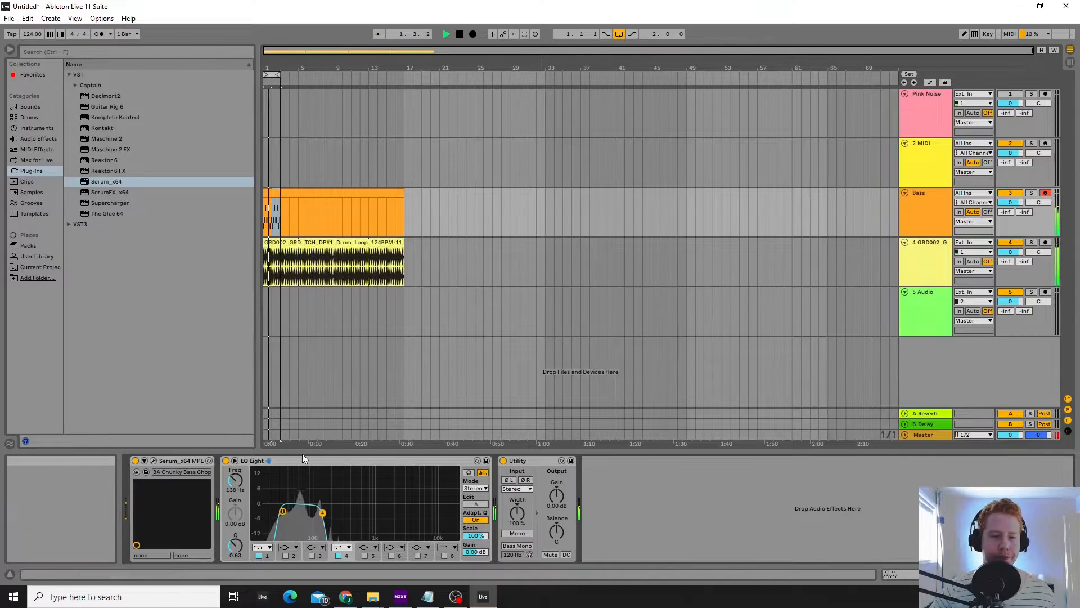
Reopen the Bass clip's notes in an enlarged editor zoomed in on the two-bar pattern.
double_click(292, 194)
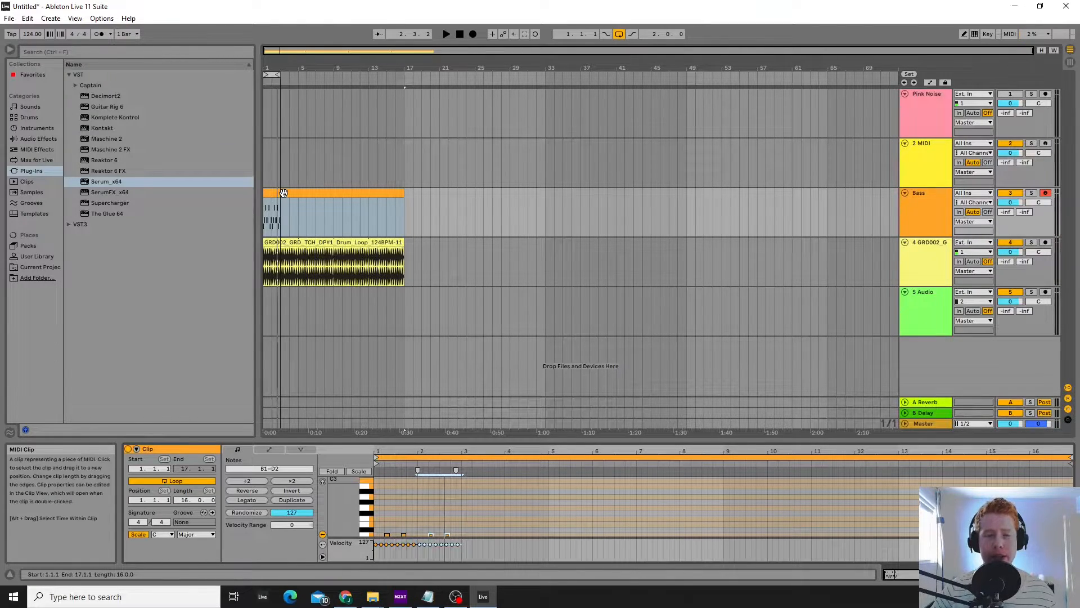
double_click(928, 194)
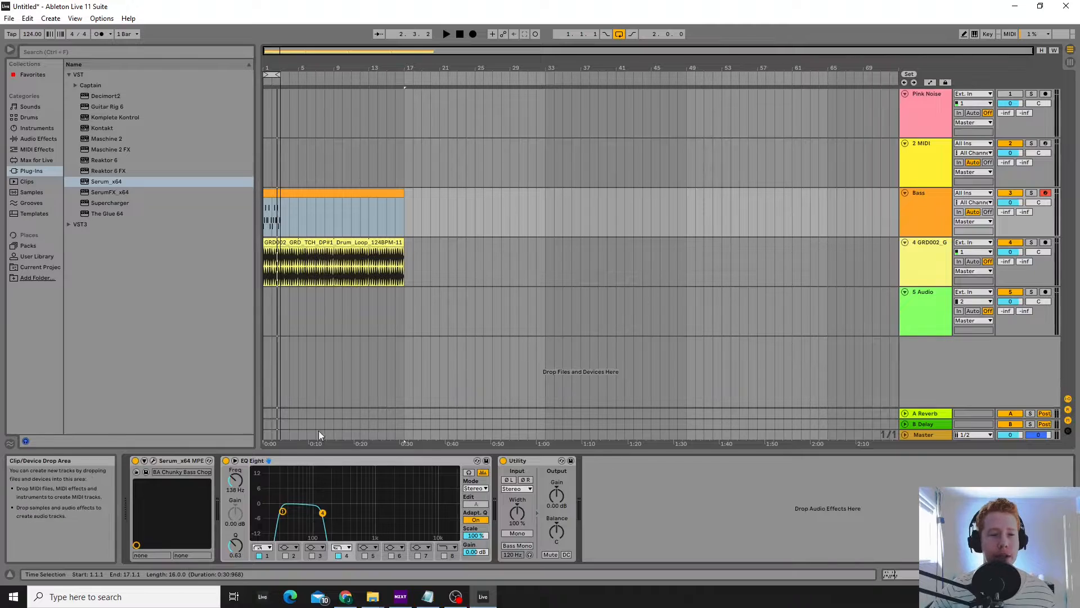
click(299, 192)
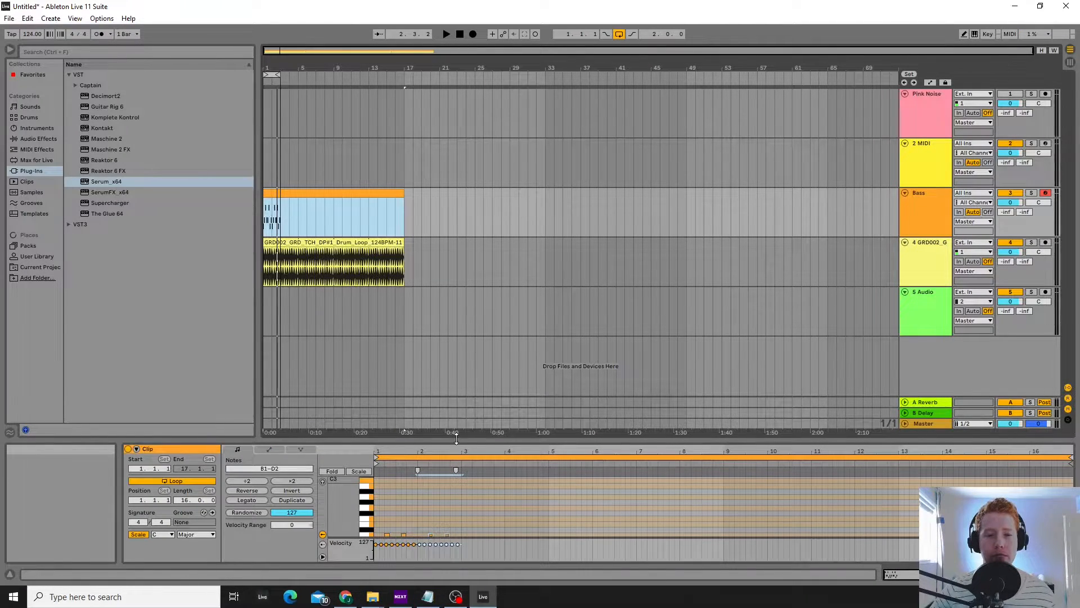
drag(457, 437, 433, 277)
drag(586, 197, 607, 201)
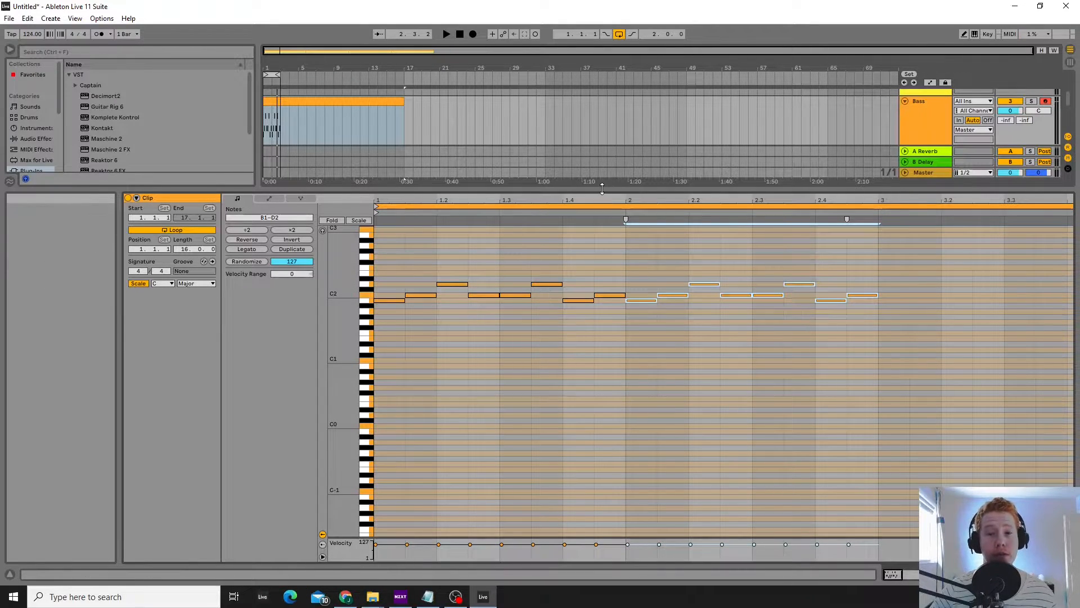
drag(601, 189, 607, 270)
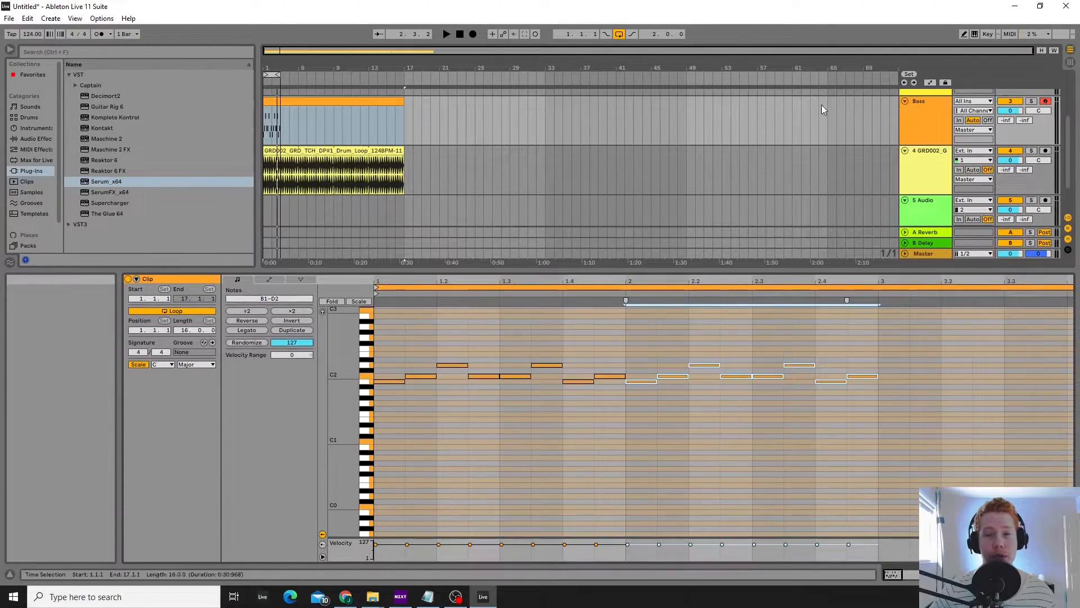
Review the arrangement's tracks and show the drum loop track's EQ Eight and Utility devices.
click(919, 101)
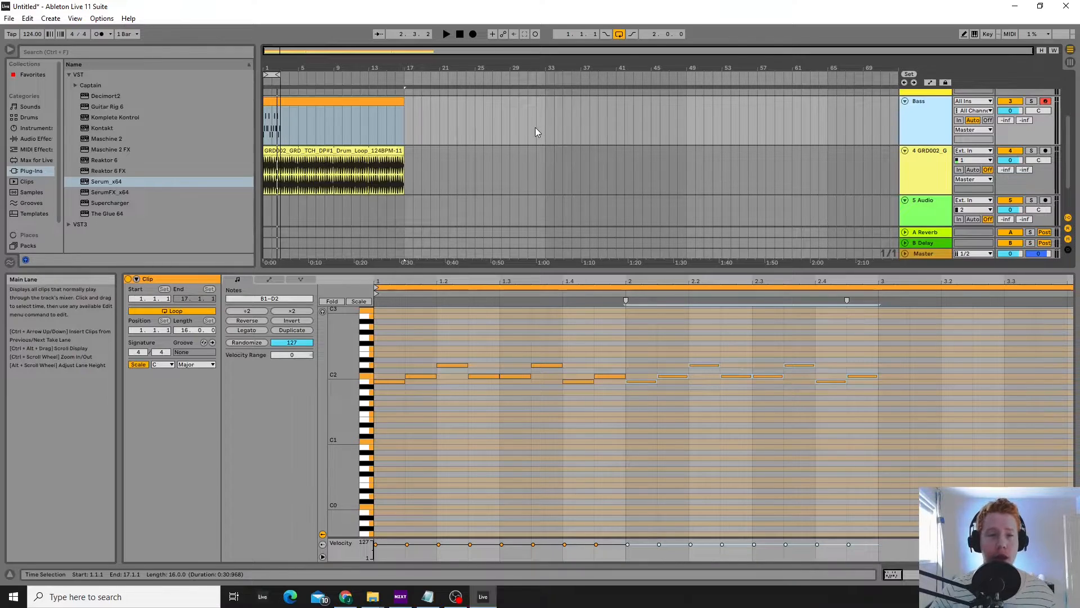
scroll(523, 134, up, 2)
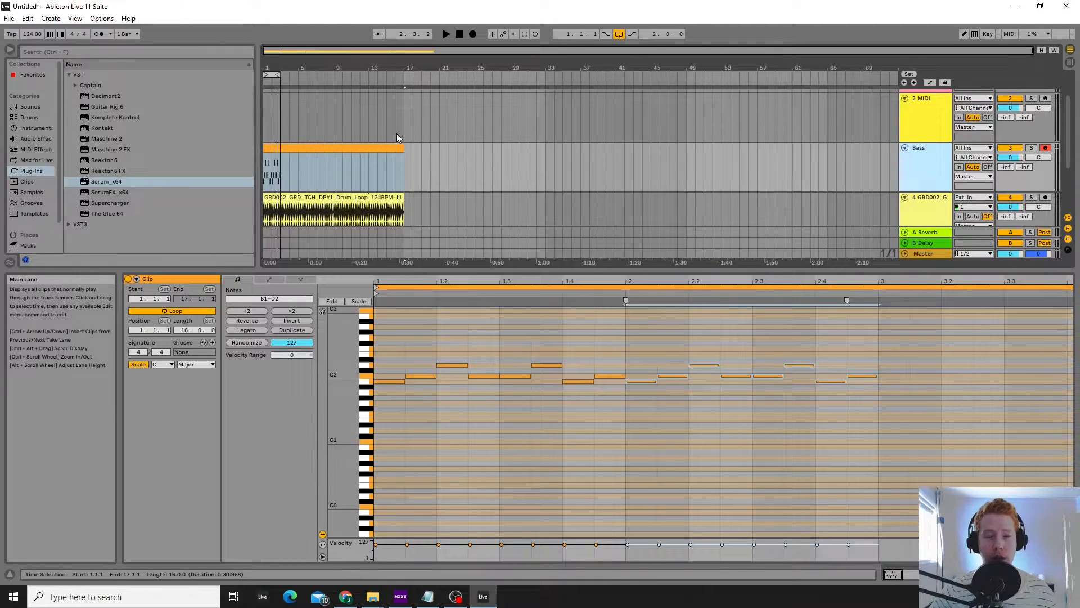
scroll(416, 127, down, 2)
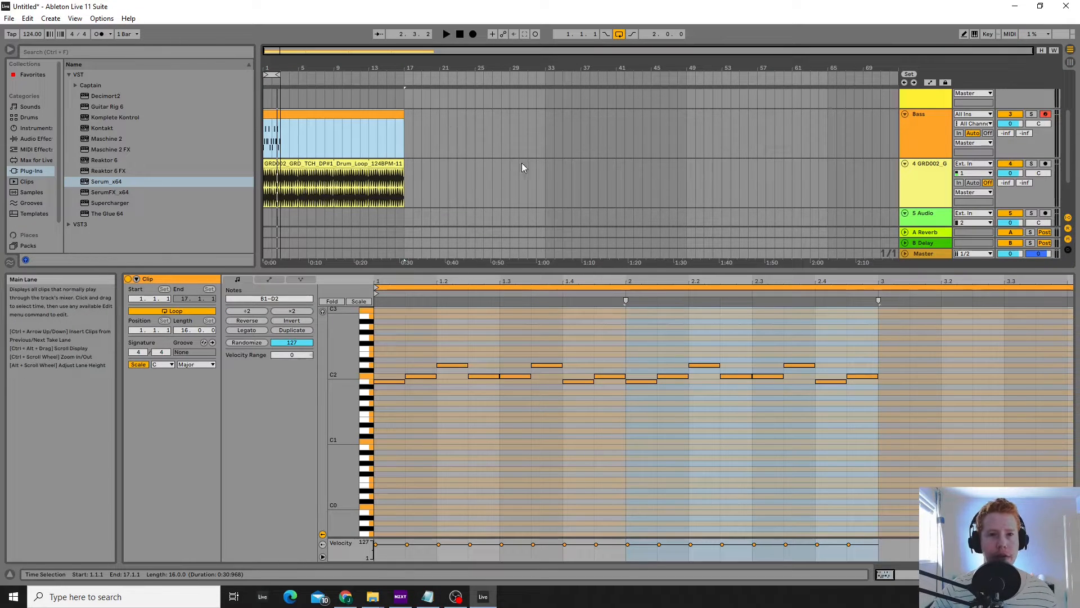
scroll(552, 157, down, 2)
scroll(731, 157, up, 4)
scroll(880, 163, down, 4)
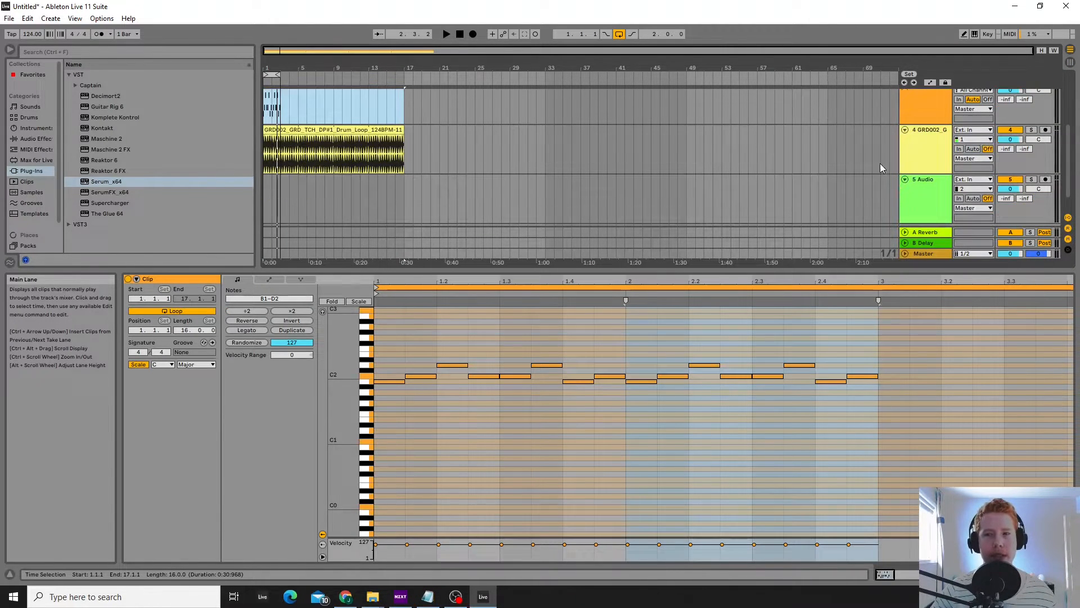
double_click(932, 132)
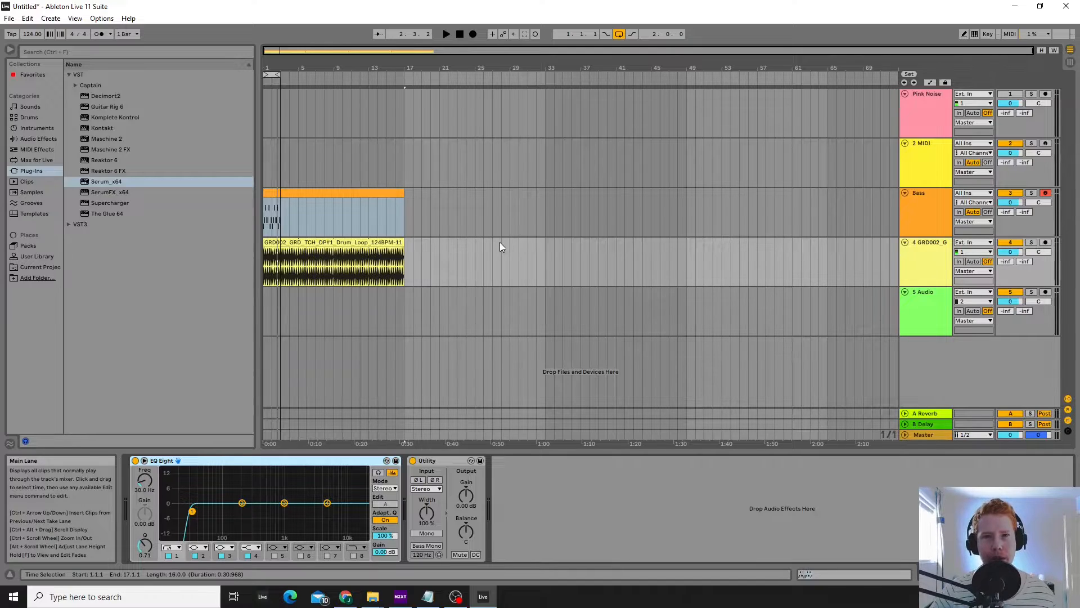
key(Tab)
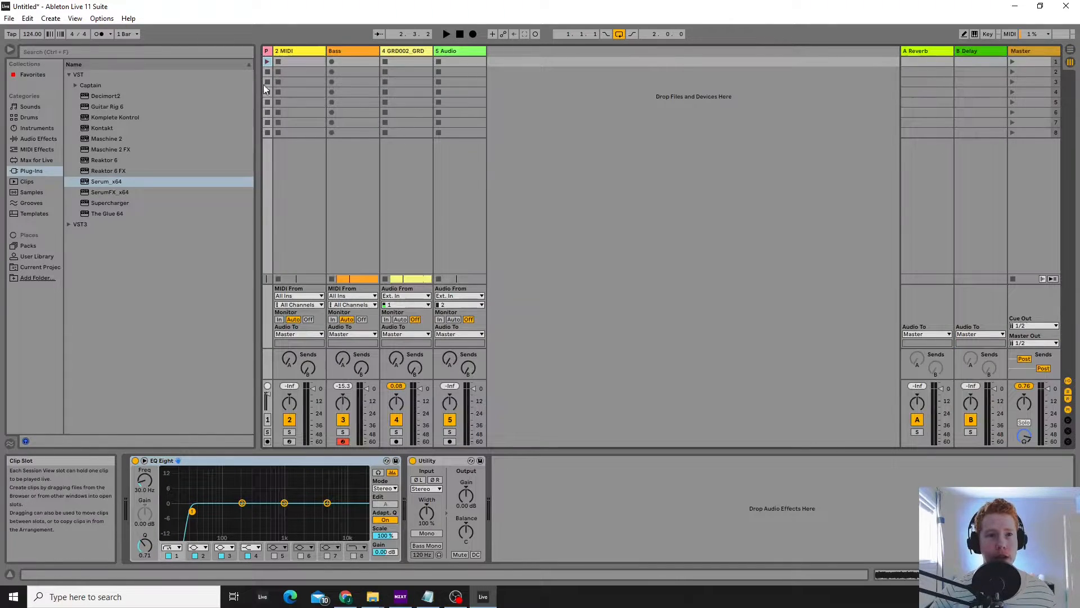
key(Tab)
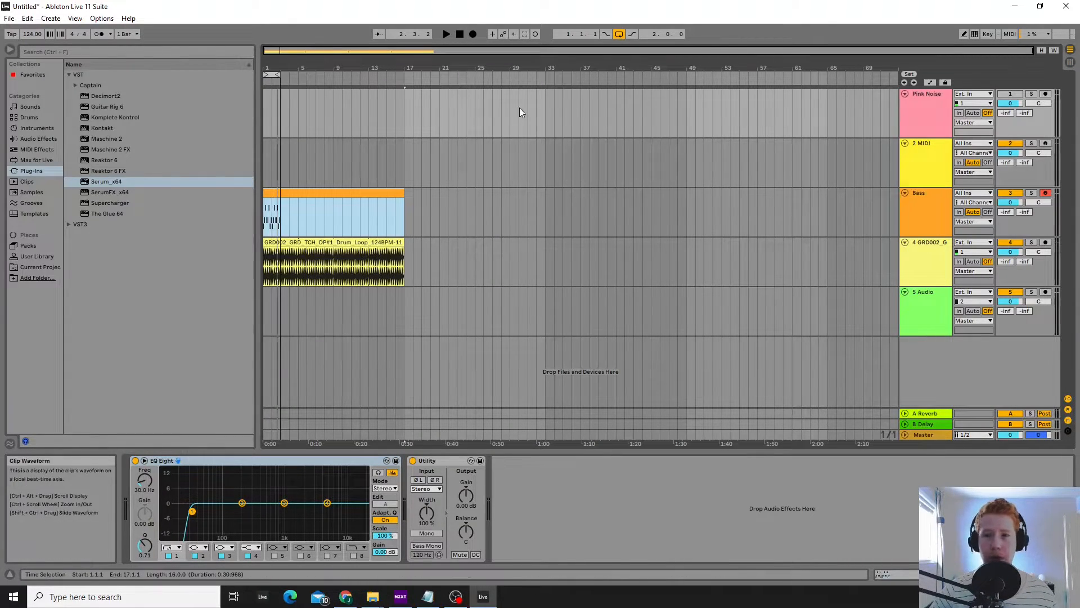
Insert an empty MIDI clip spanning bars 1 to 16 on the 2 MIDI track.
drag(398, 153, 260, 154)
right_click(290, 160)
click(313, 128)
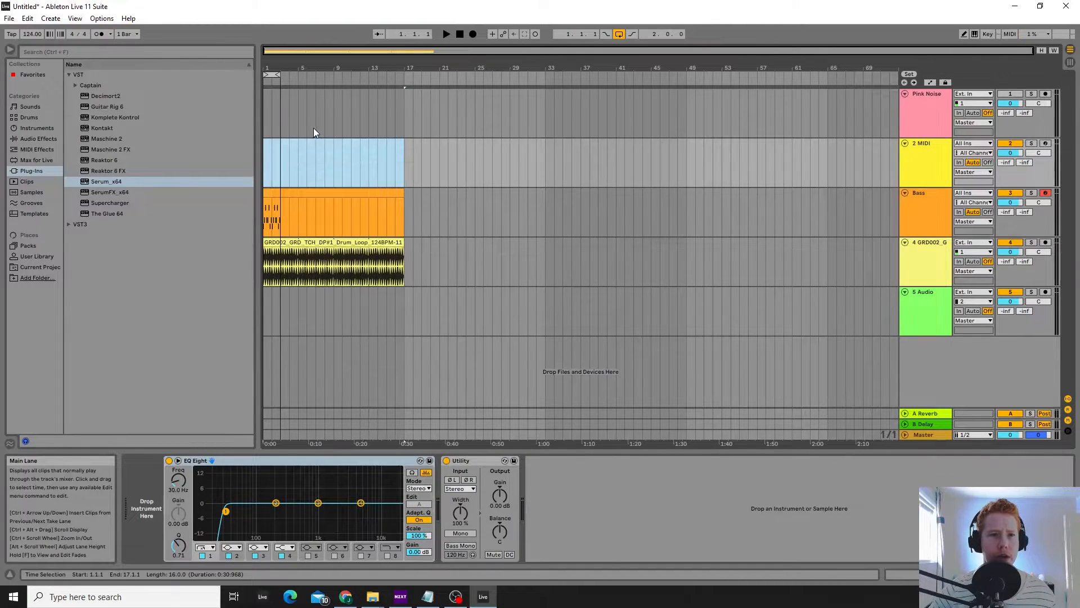
right_click(319, 144)
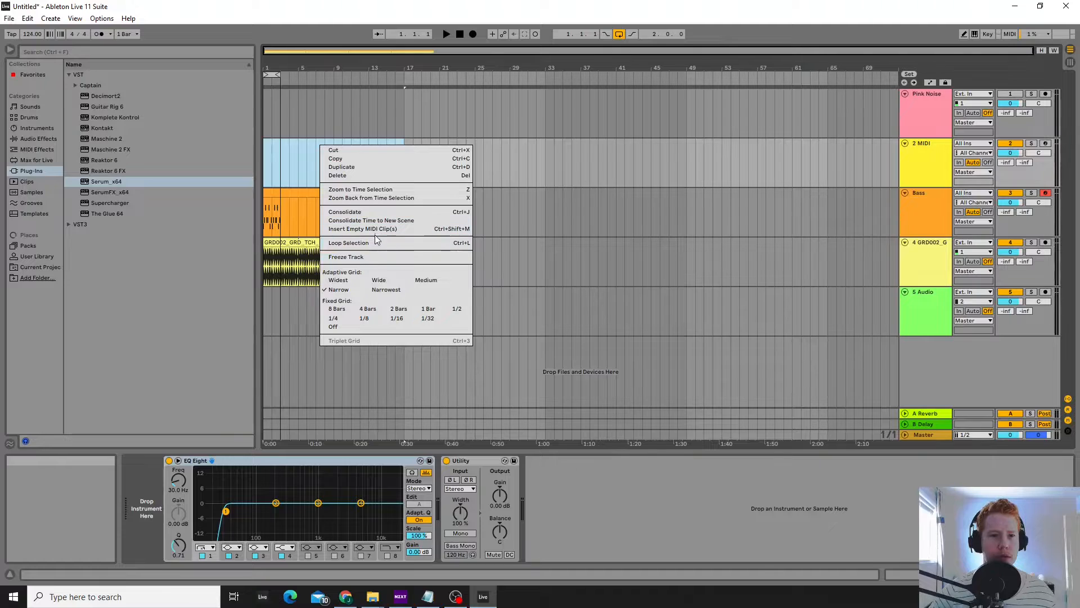
click(377, 229)
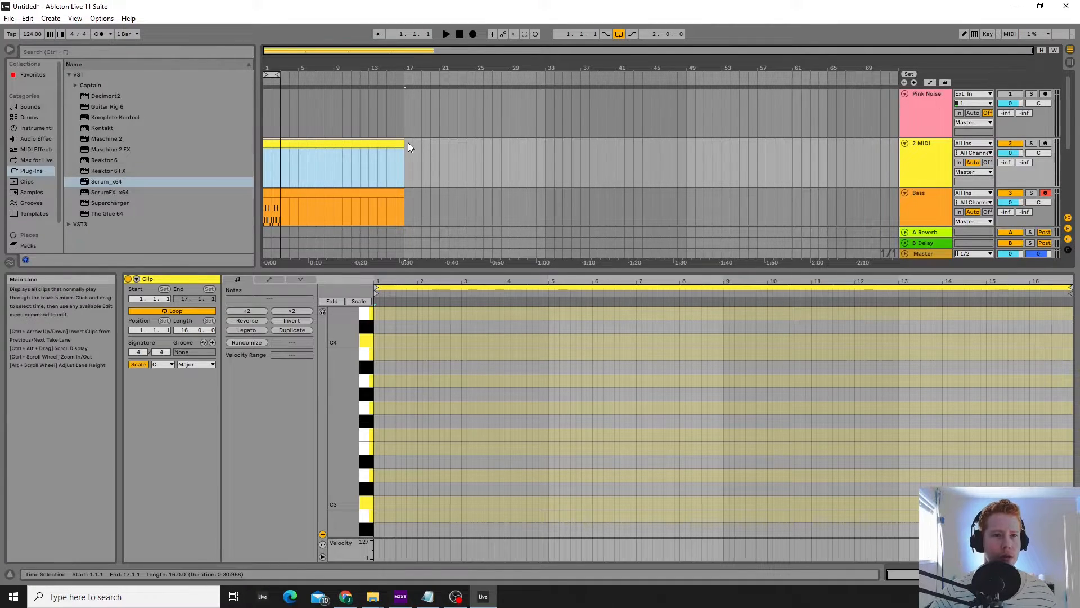
Shorten the empty MIDI clip to four bars, extend the arrangement loop to four bars and start playback.
drag(403, 144, 298, 148)
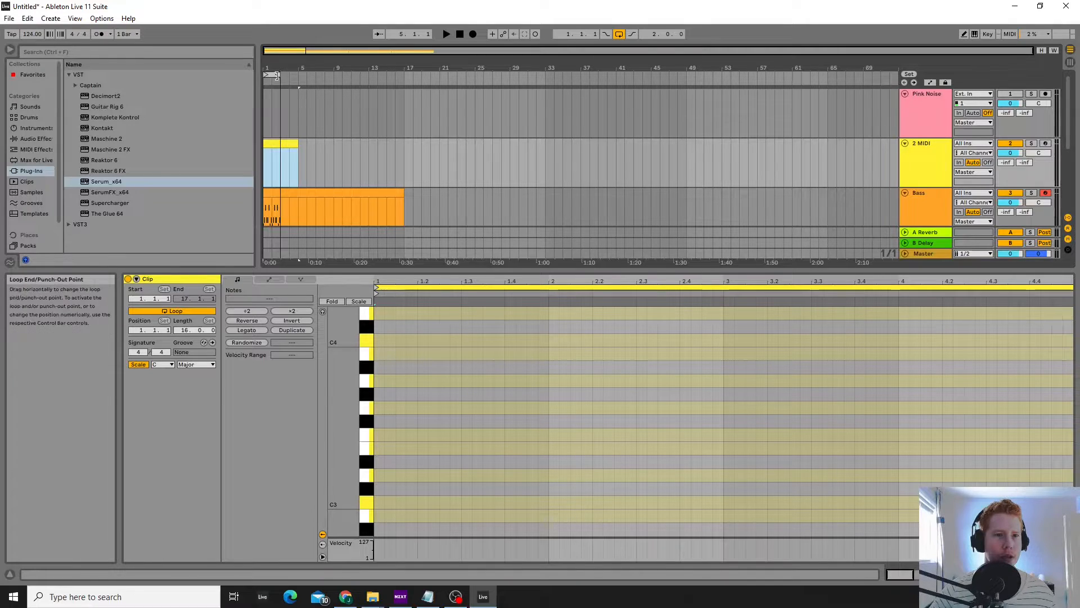
drag(278, 75, 288, 75)
key(space)
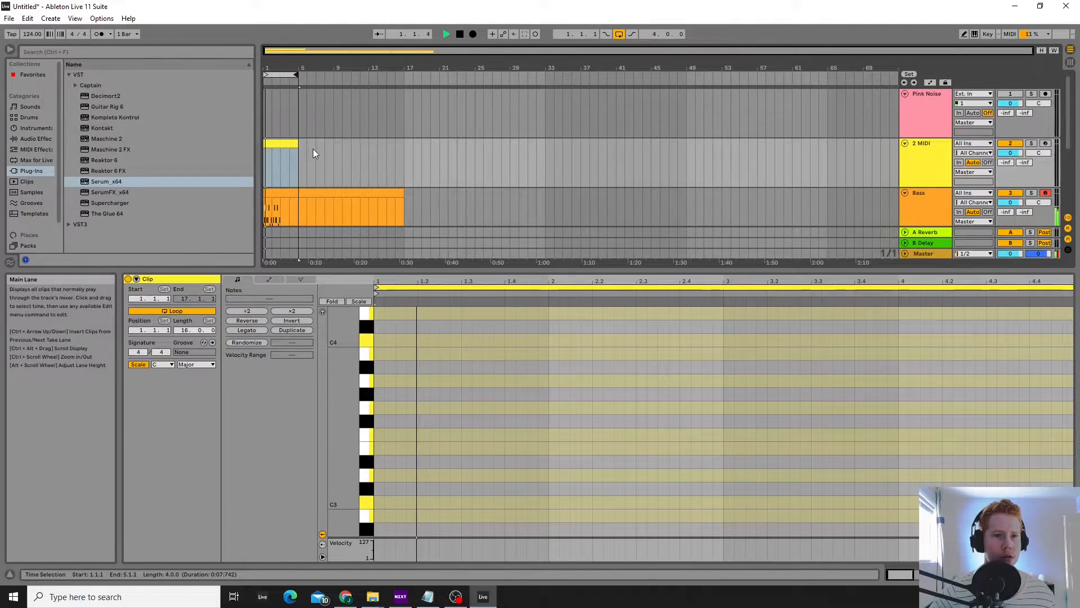
Duplicate the Bass clip's first two bars into bars 3 and 4, stop playback and open the Bass clip's notes.
drag(283, 208, 263, 200)
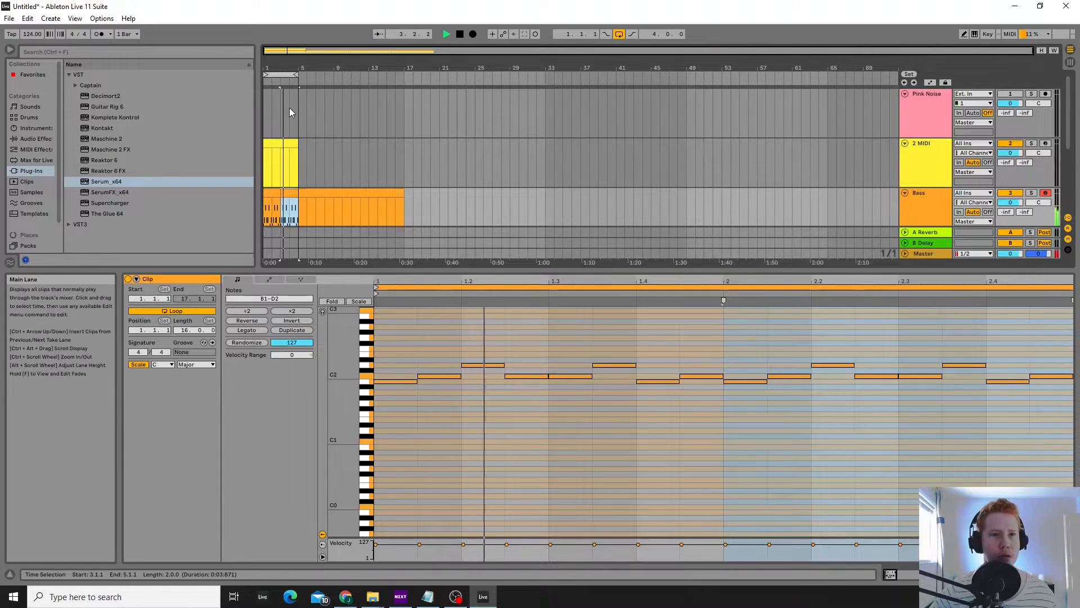
click(275, 142)
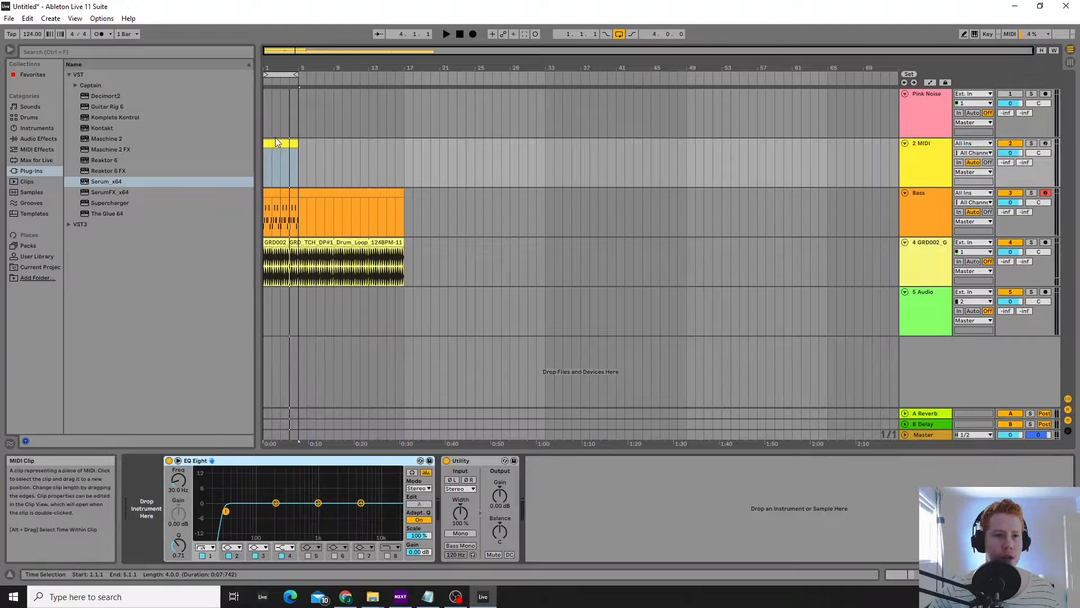
double_click(275, 193)
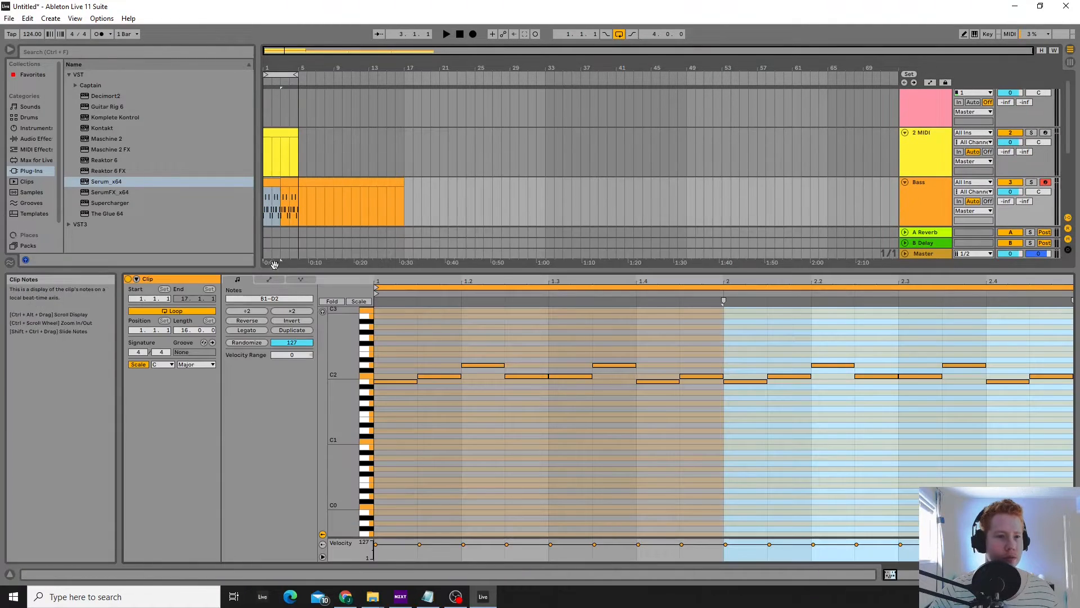
Load Serum_x64 on the 2 MIDI track, choose the Synth preset SY Arcader [FP] and close the plug-in window.
click(272, 133)
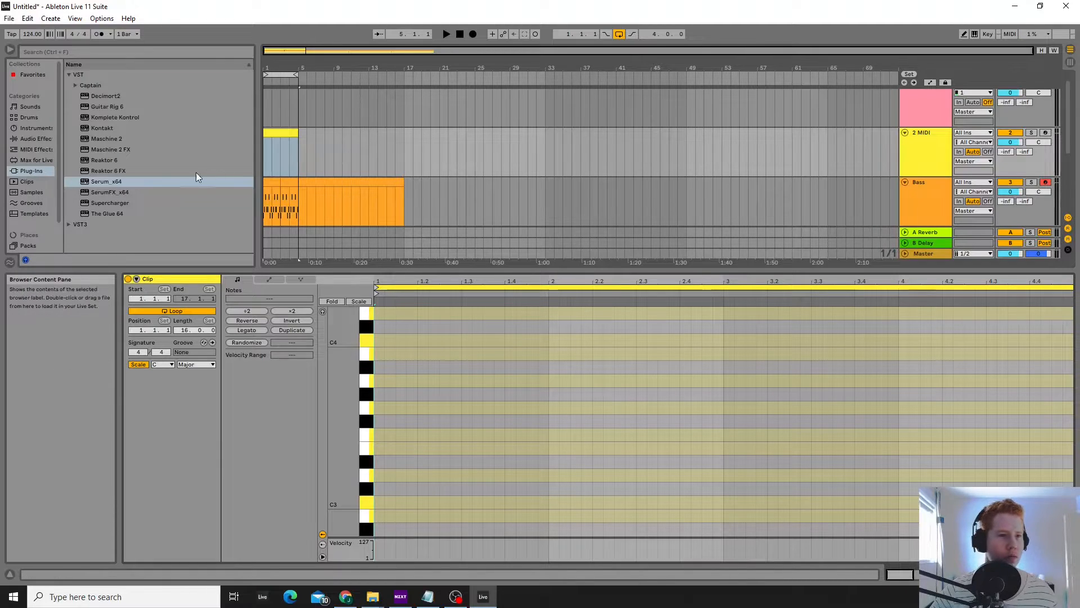
double_click(110, 181)
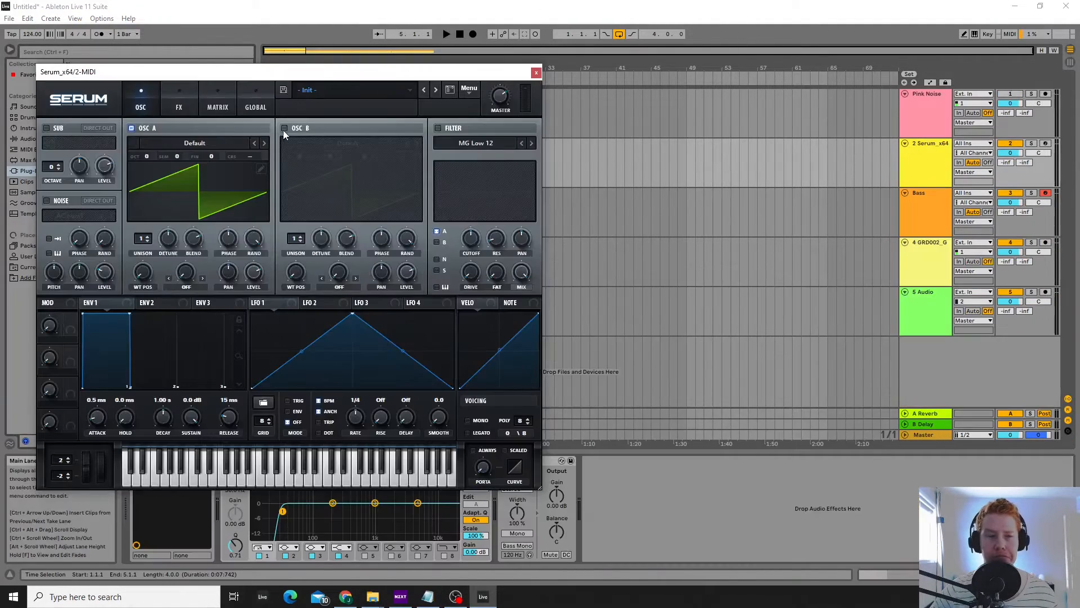
click(319, 88)
mouse_move(325, 141)
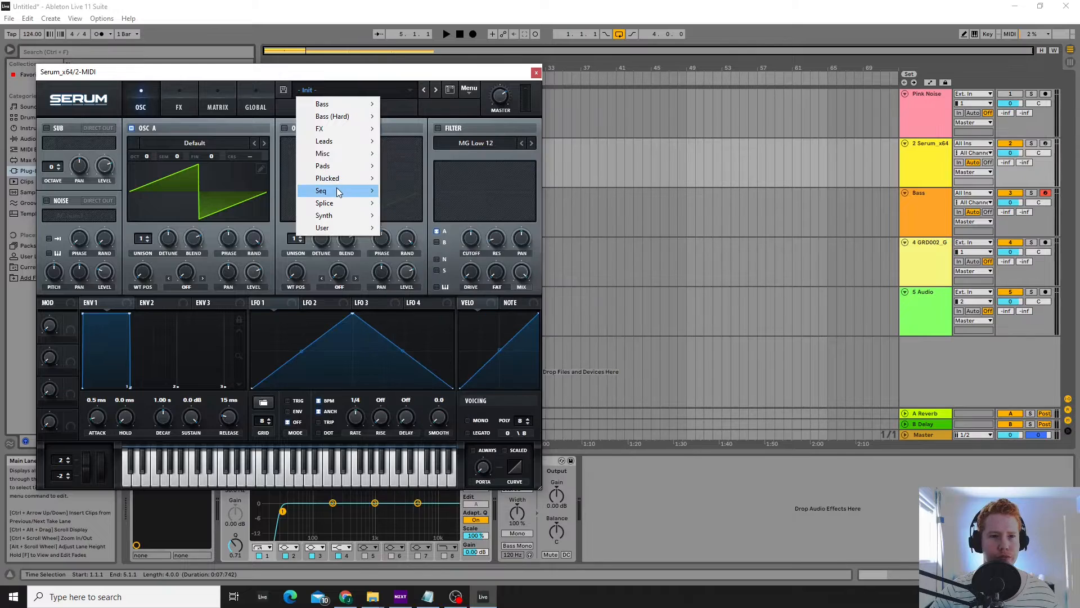
mouse_move(342, 217)
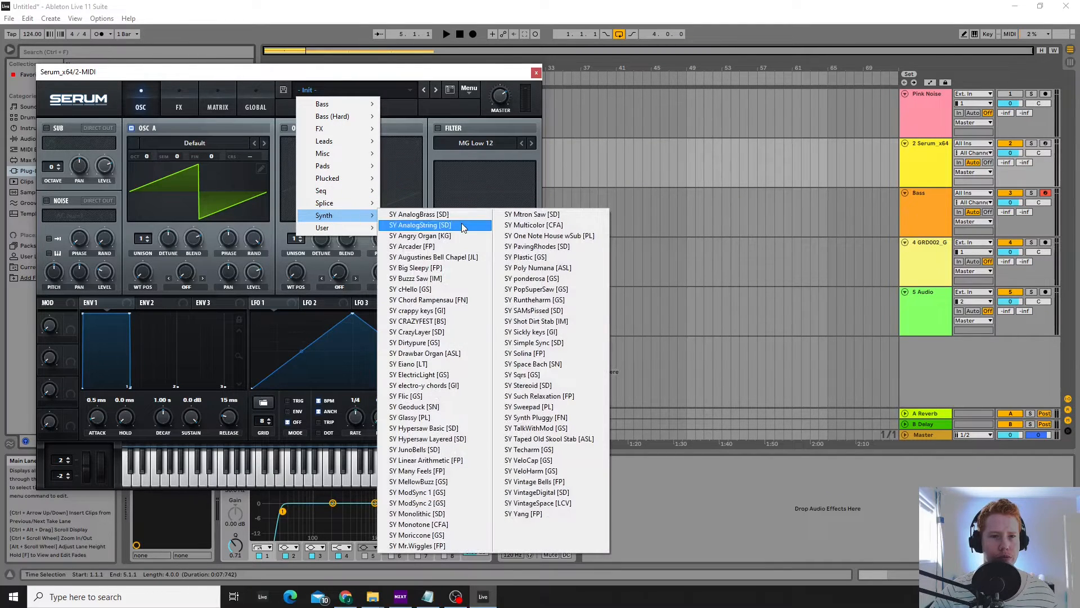
click(427, 246)
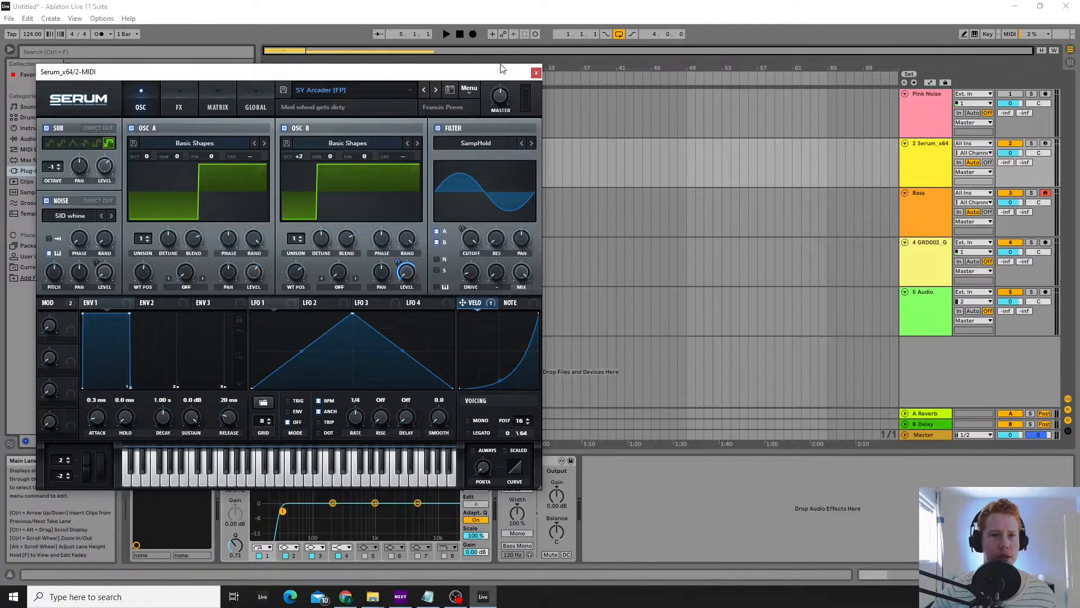
click(536, 73)
In the new Serum track's EQ Eight, move the low cut to 297 Hz and make band 4 a high cut at 1.82 kHz.
double_click(945, 142)
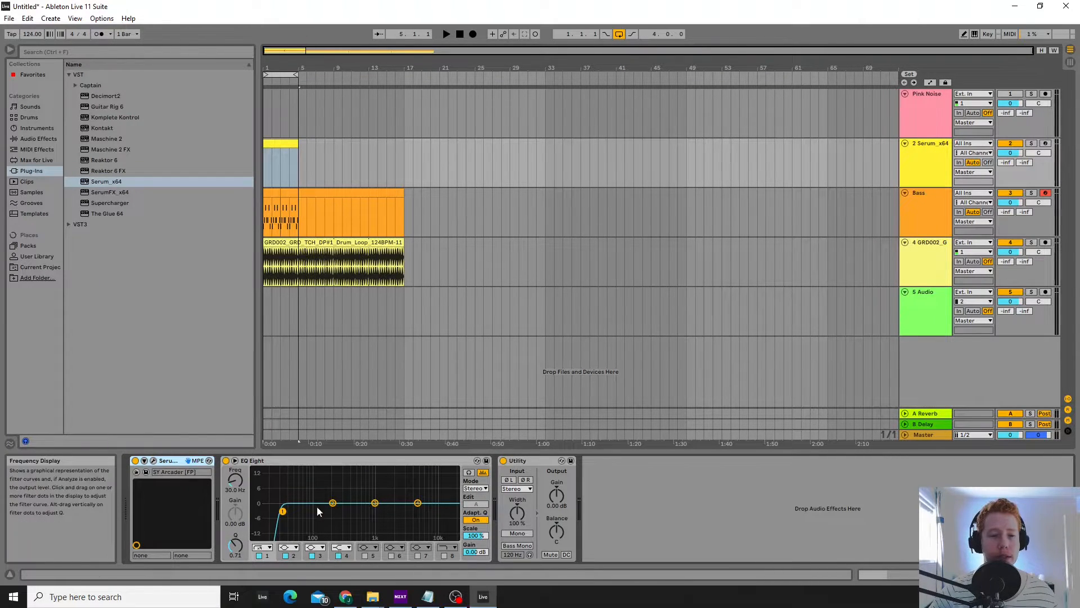
drag(283, 514, 343, 513)
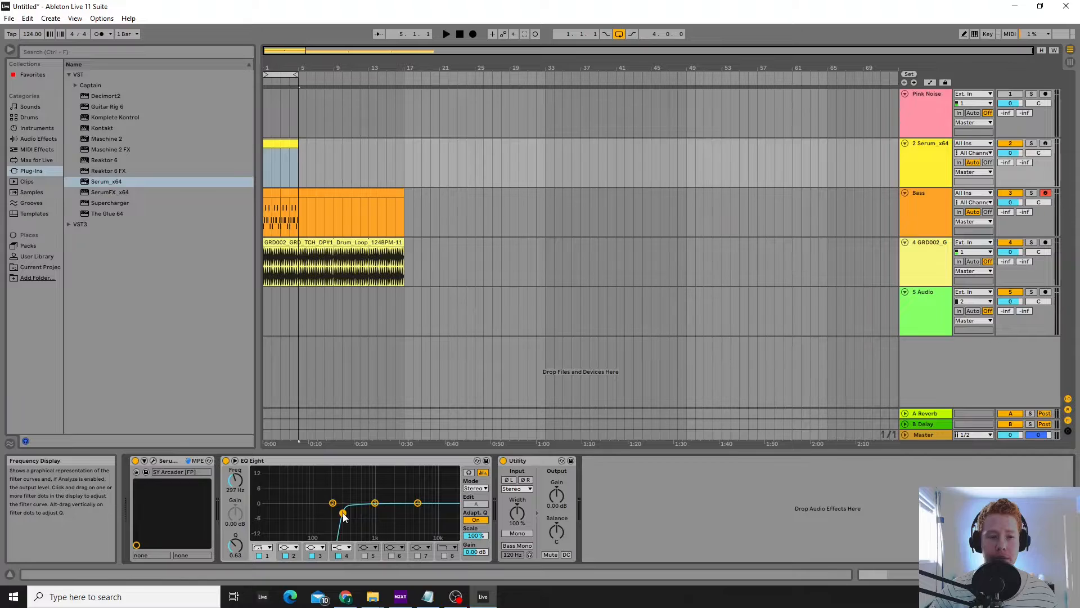
click(417, 502)
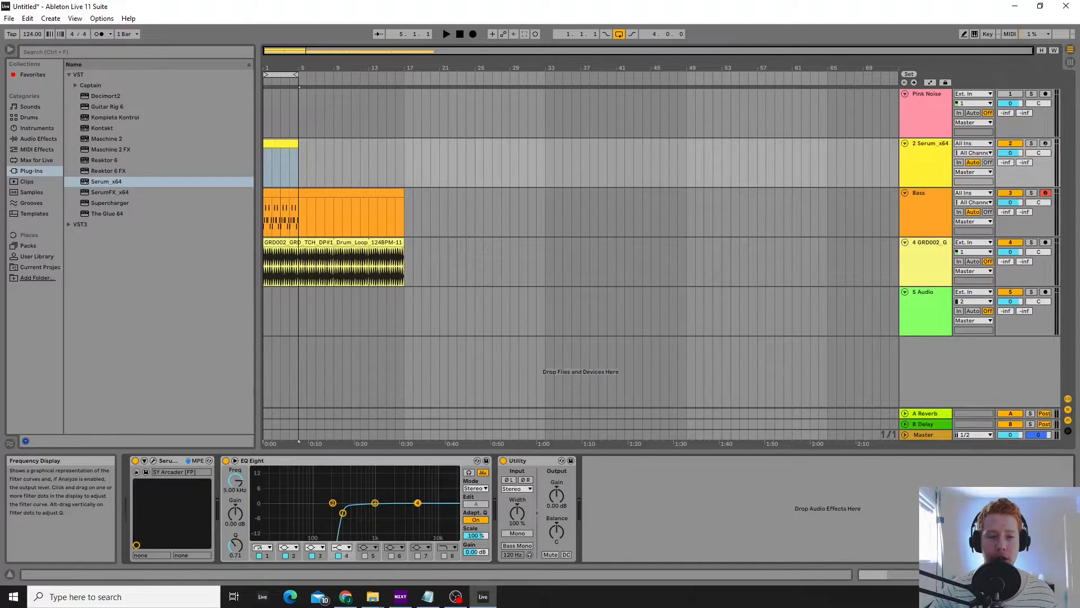
click(349, 549)
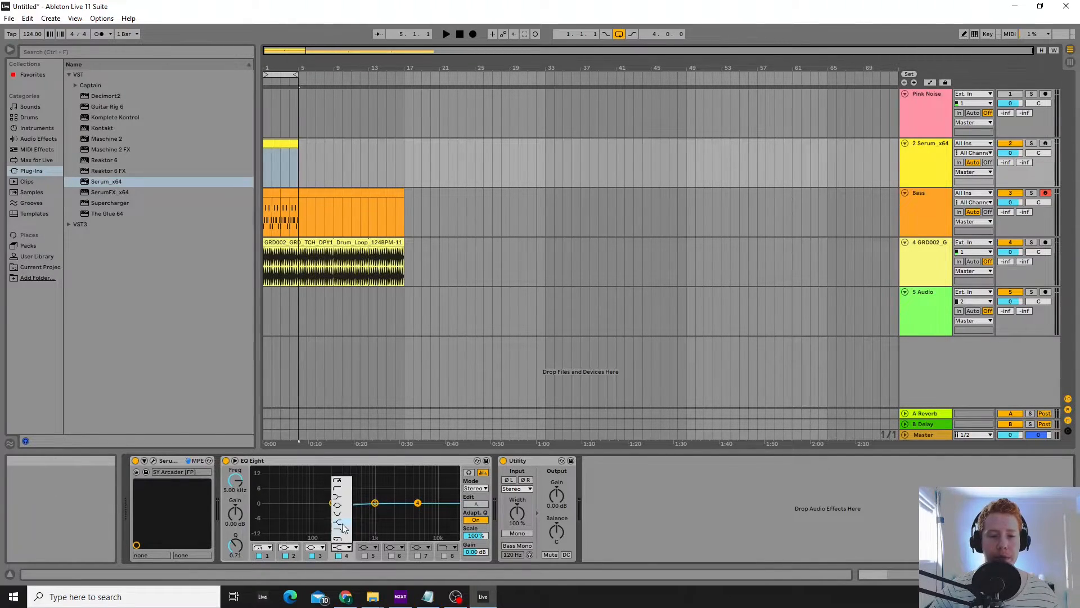
click(349, 539)
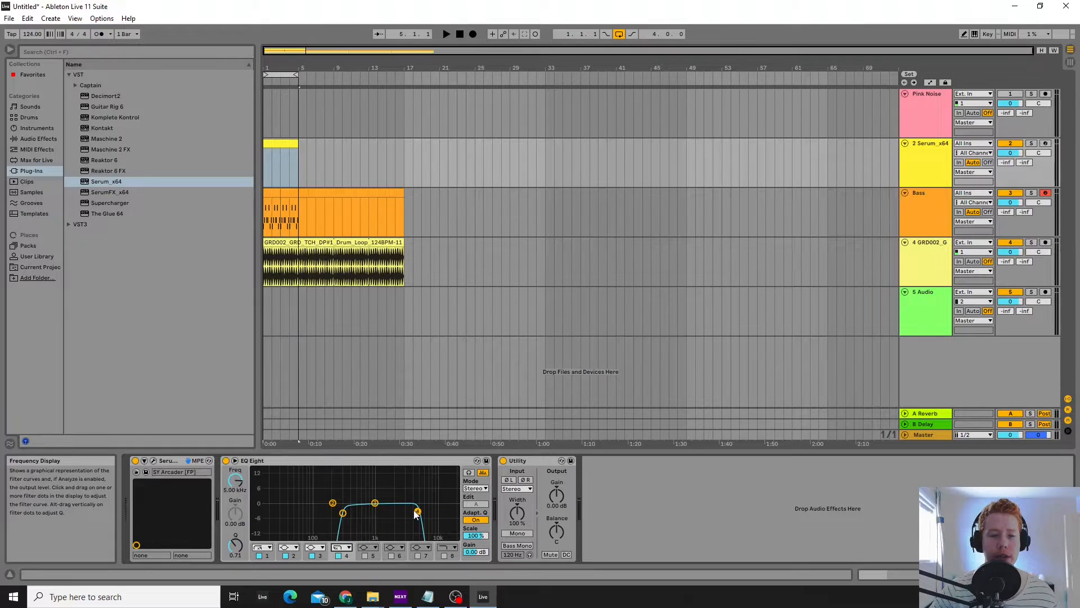
drag(418, 511, 391, 512)
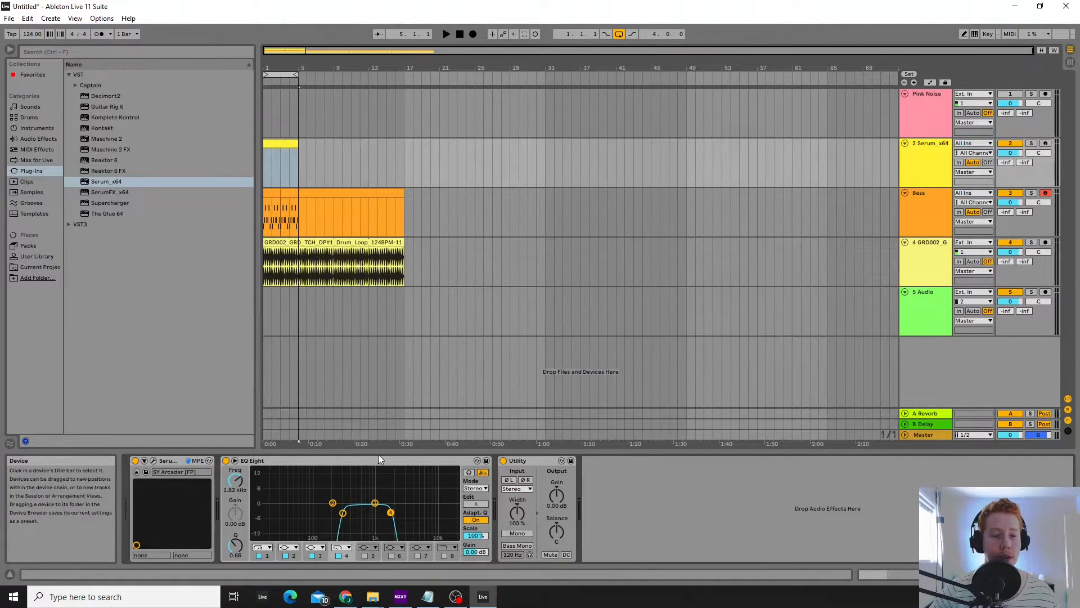
Open the empty four-bar clip's note editor, start playback and set its fixed grid to 1/2.
double_click(266, 155)
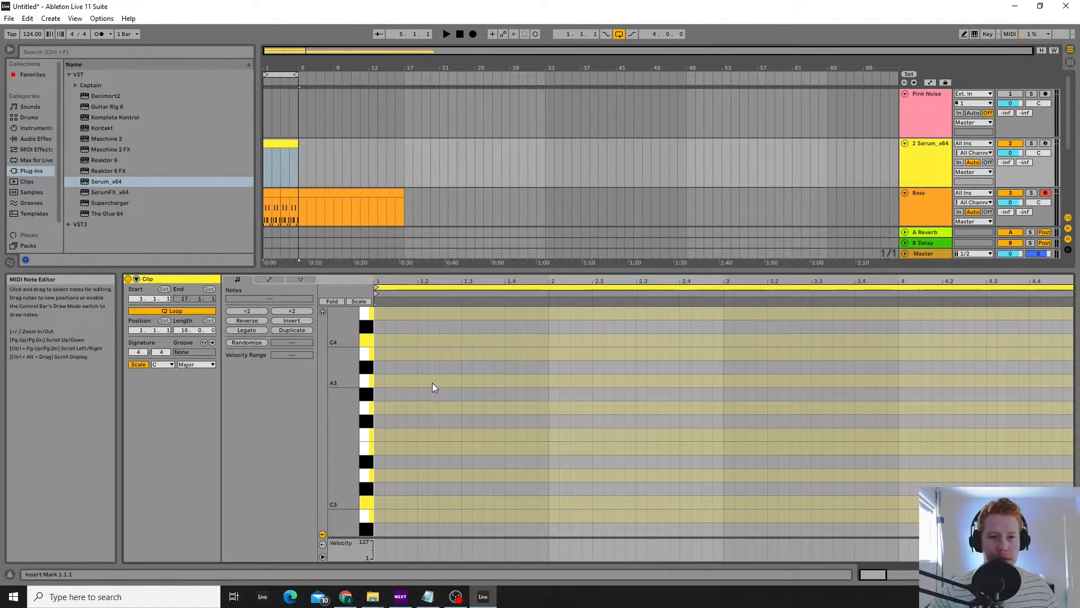
key(space)
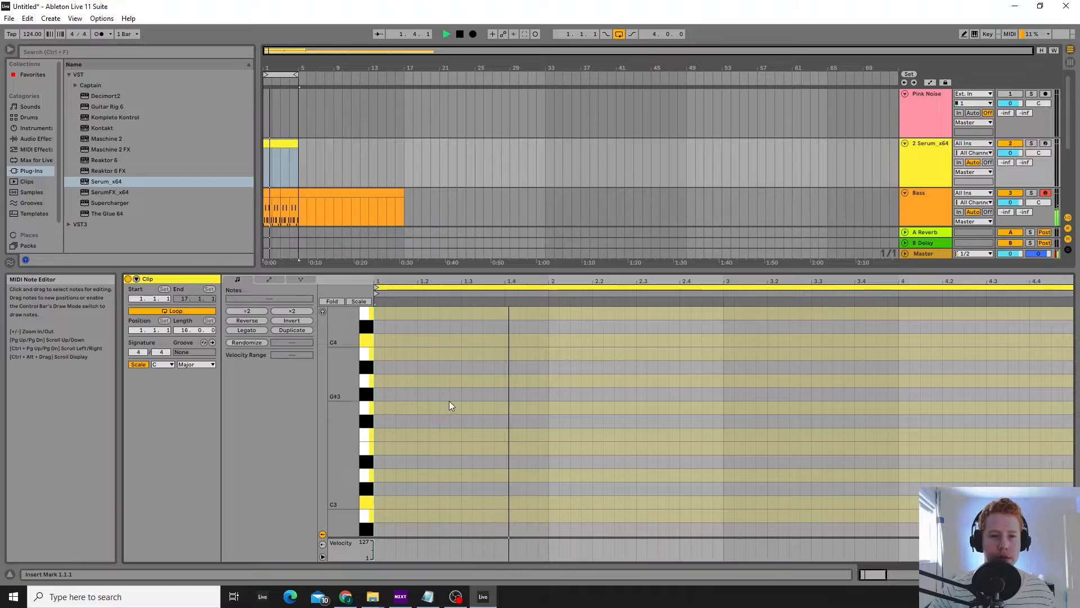
right_click(449, 400)
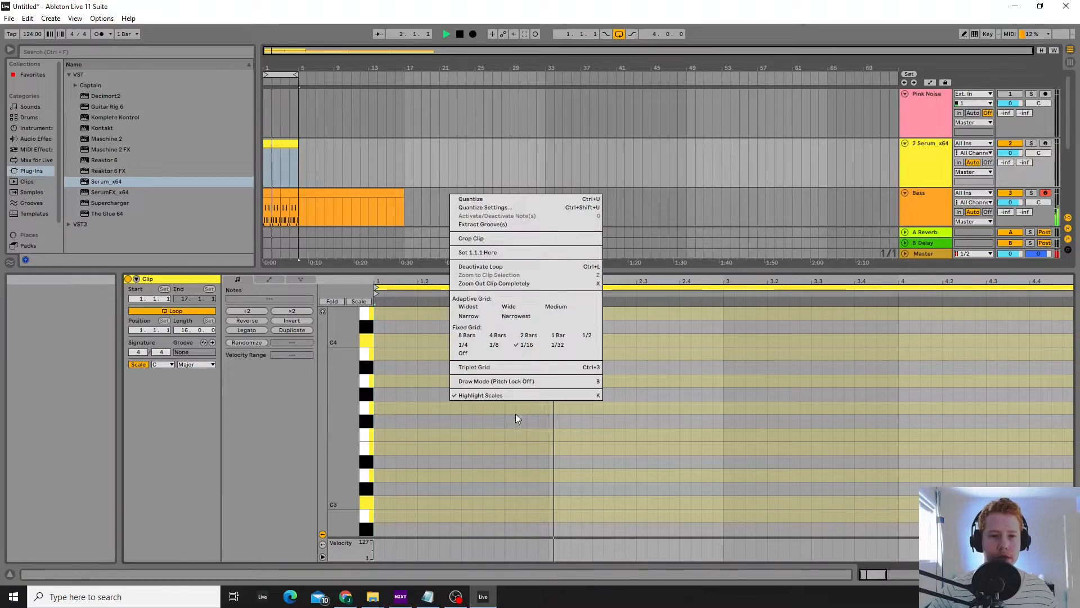
click(554, 335)
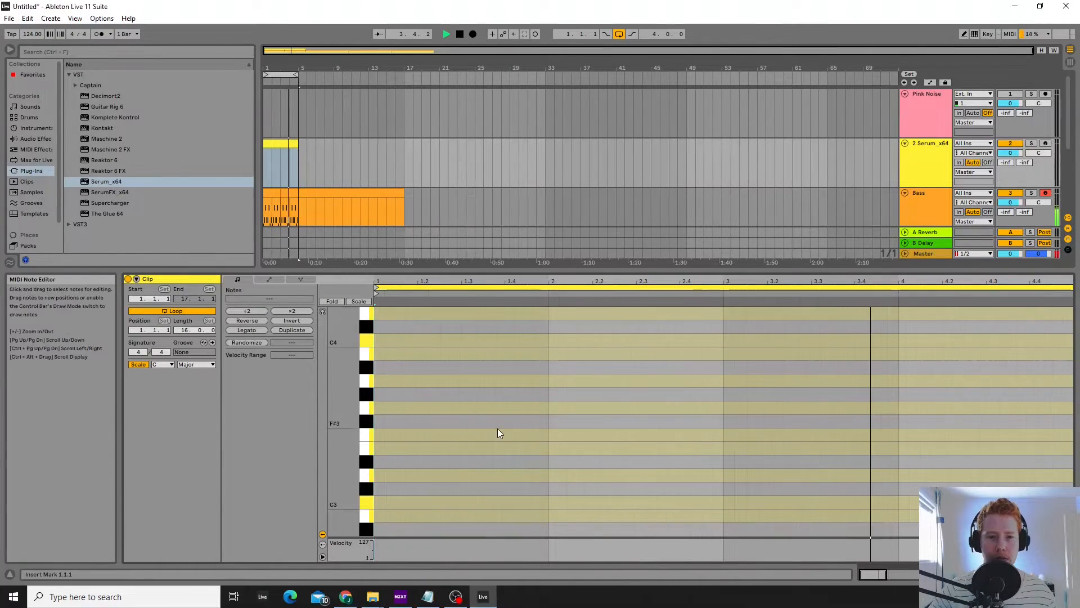
right_click(535, 399)
click(671, 333)
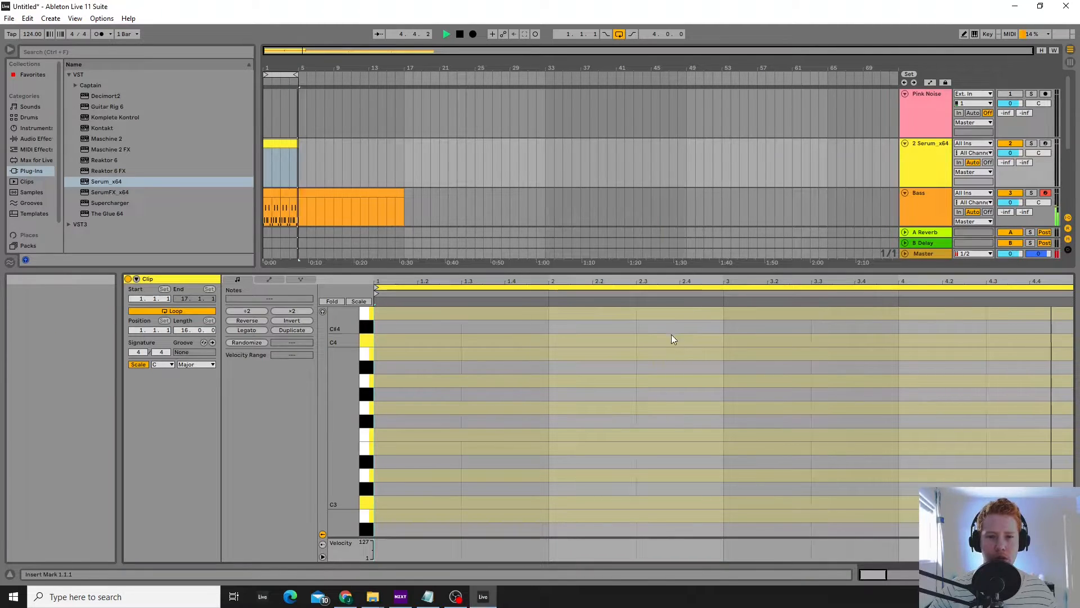
Draw half-note F3 notes starting on beat 3 of each of the four bars, then stop playback.
key(b)
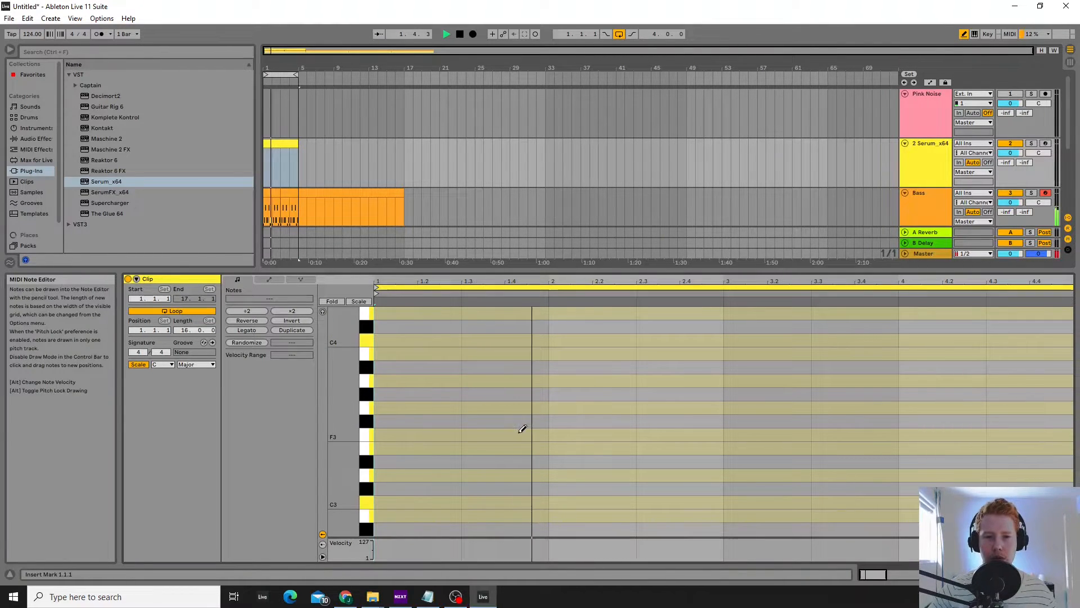
click(511, 434)
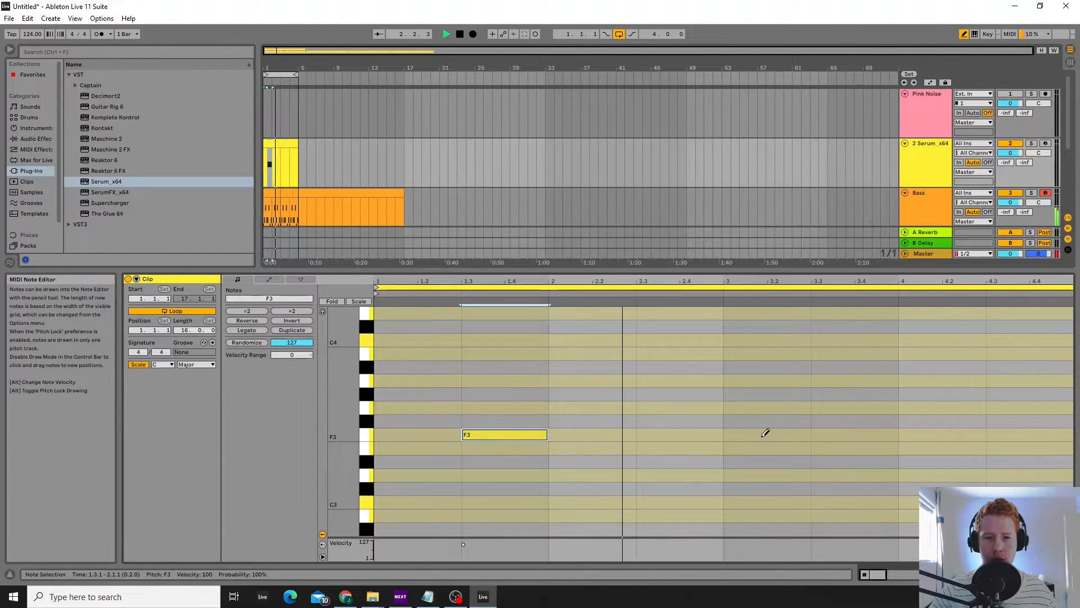
click(687, 434)
click(839, 434)
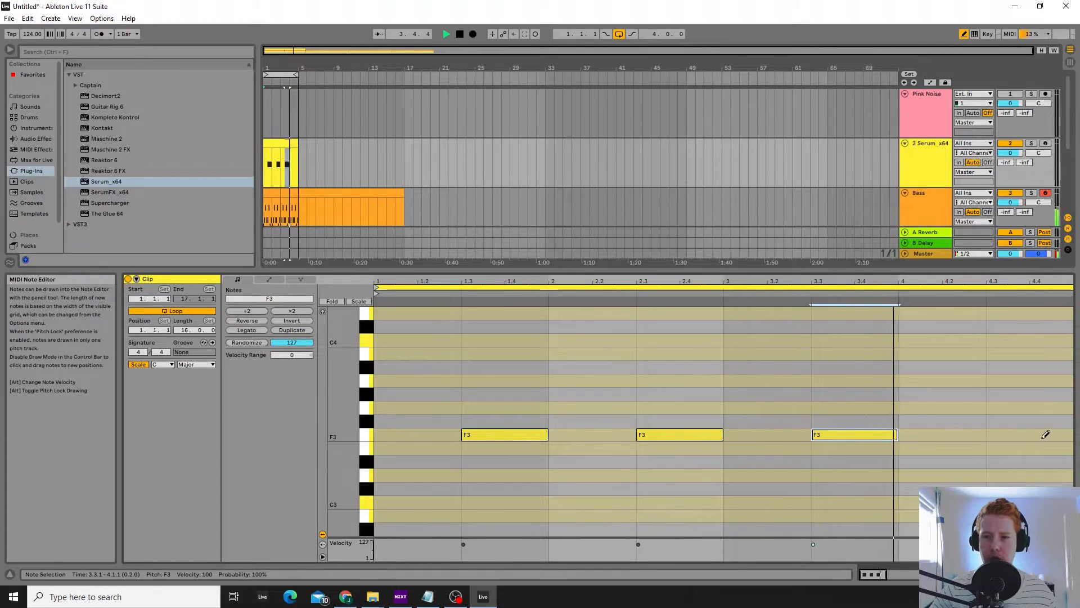
click(1024, 434)
key(space)
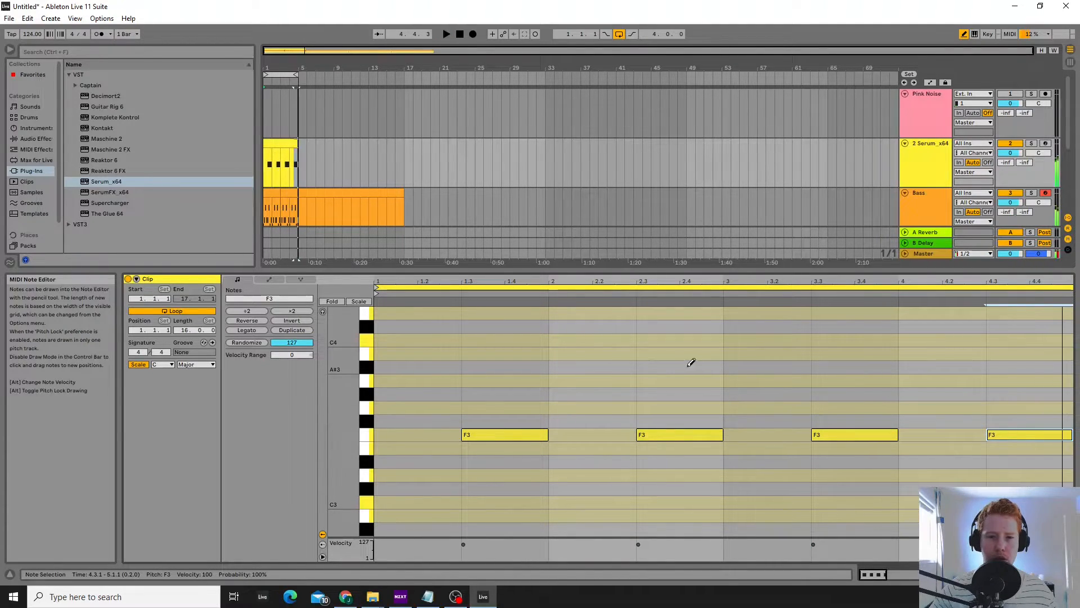
Shrink the note editor, reopen the new track's Serum, switch to the preset SY Augustines Bell Chapel [JL] and start playback.
drag(581, 271, 581, 374)
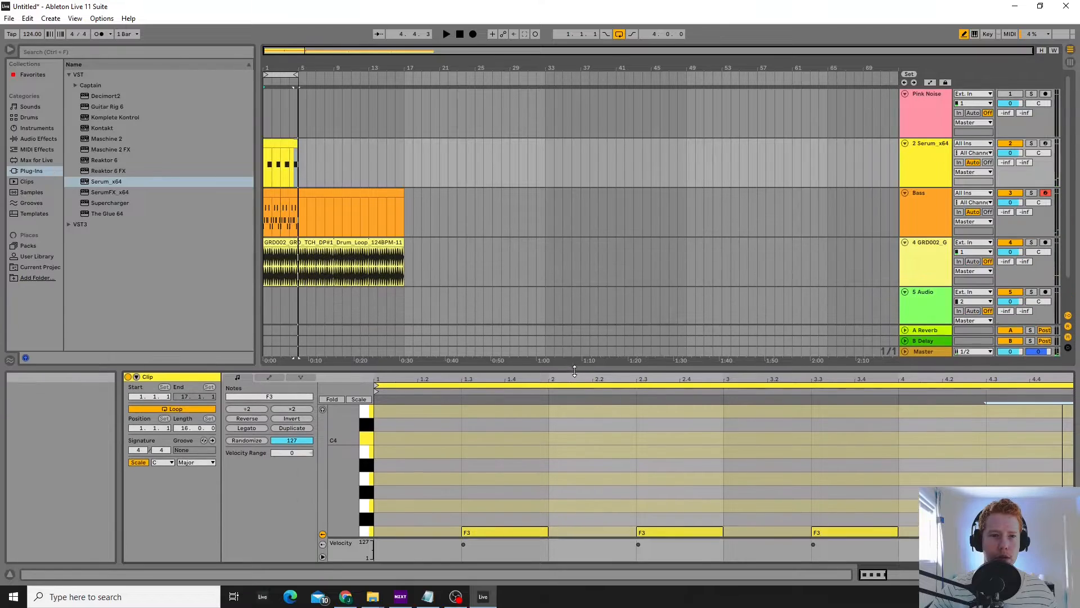
click(935, 146)
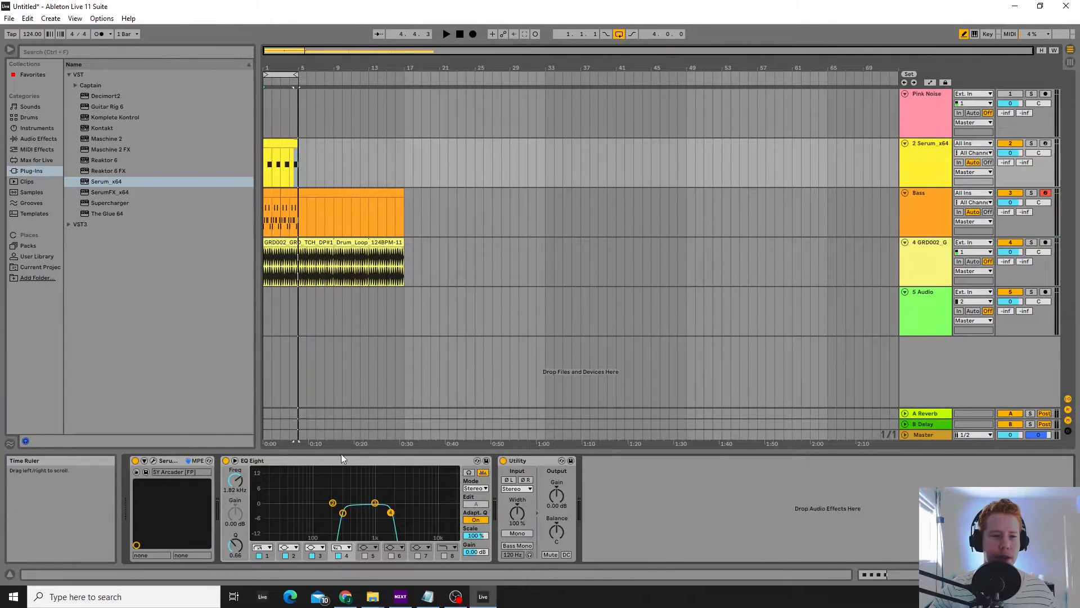
click(153, 461)
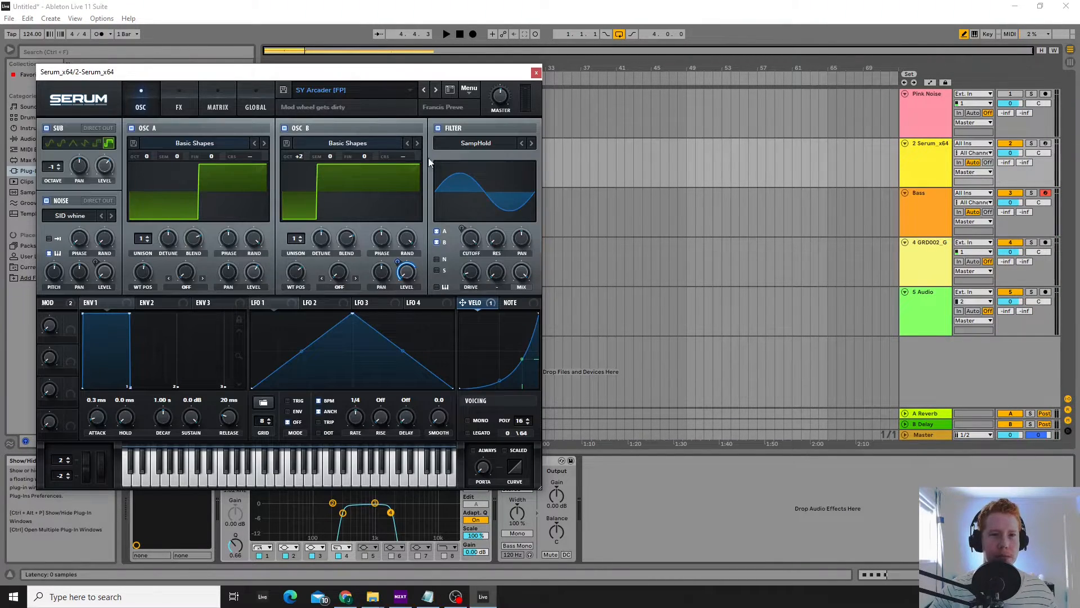
click(437, 90)
key(space)
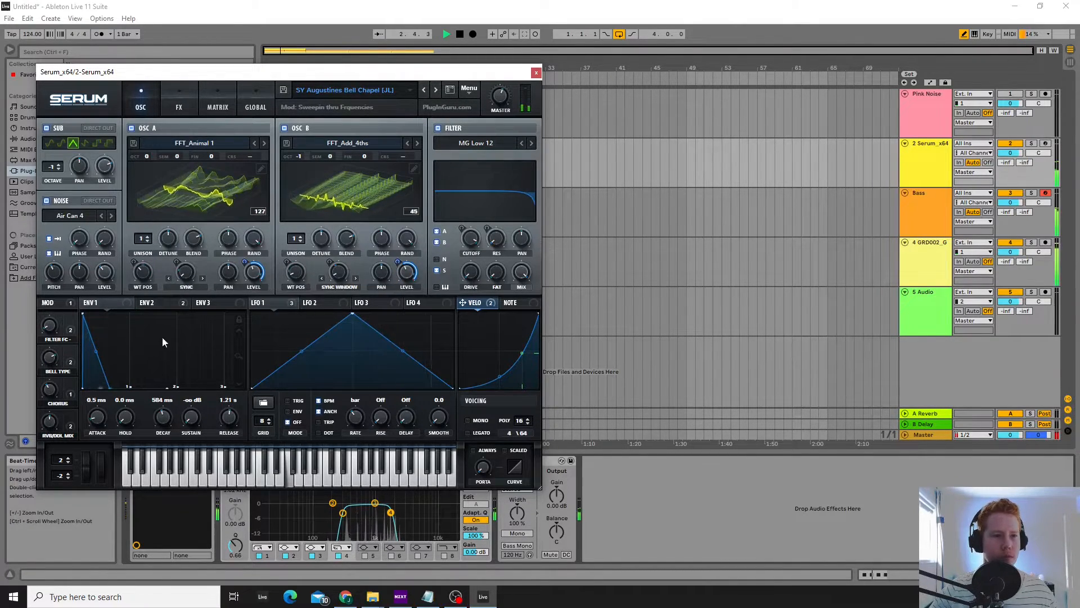
Lengthen Serum's Env 1 decay to 1.43 s and bend its decay curve into a steeper initial drop.
drag(110, 388, 150, 391)
drag(117, 353, 110, 368)
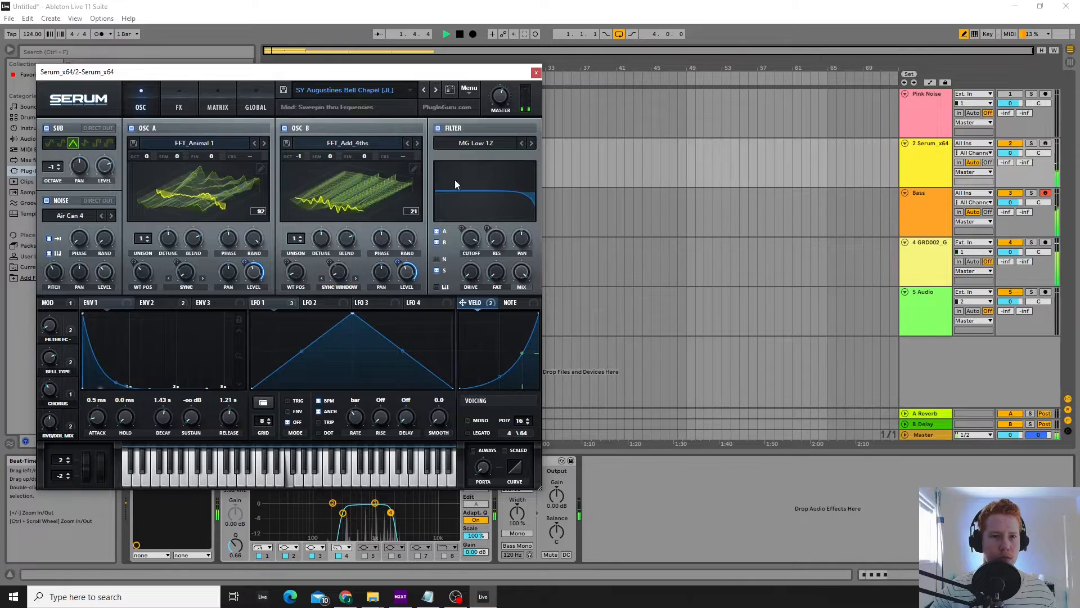
Lower Serum's filter cutoff, turn on the Distortion effect and adjust its wet mix.
drag(456, 184, 456, 276)
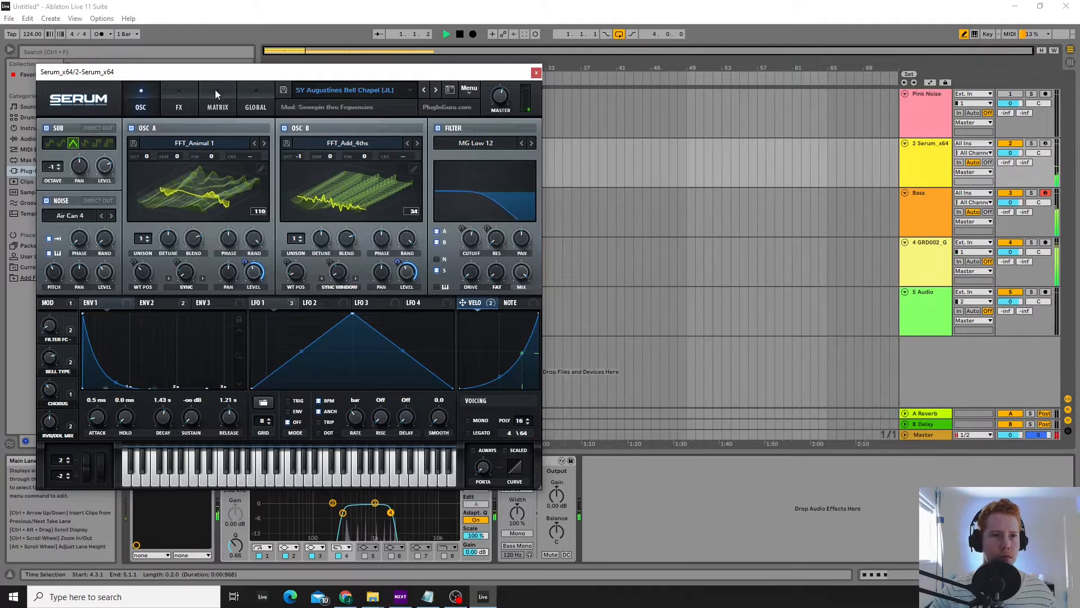
click(180, 105)
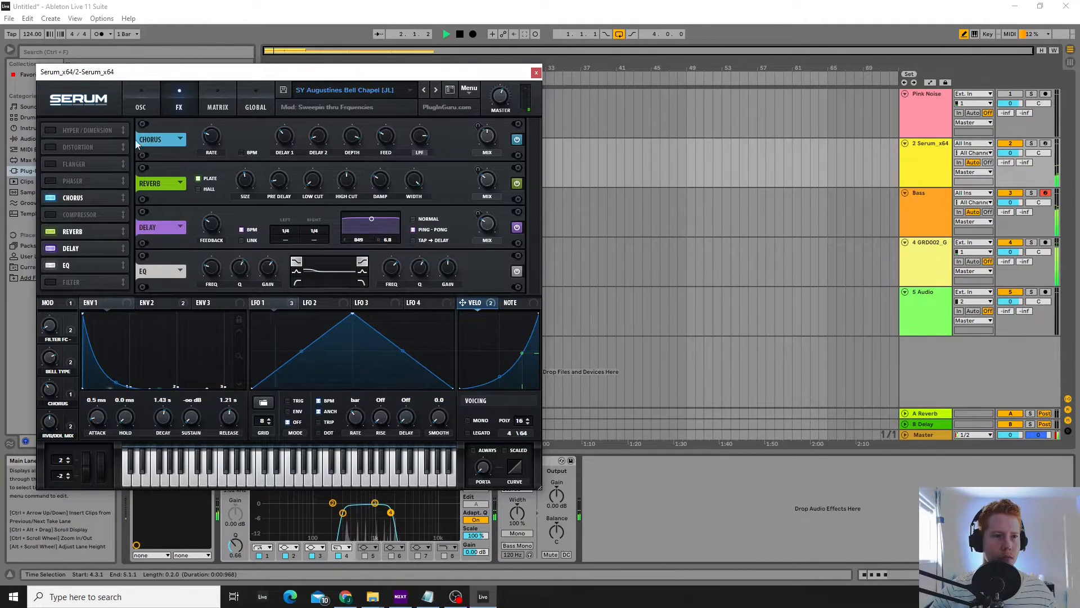
click(50, 147)
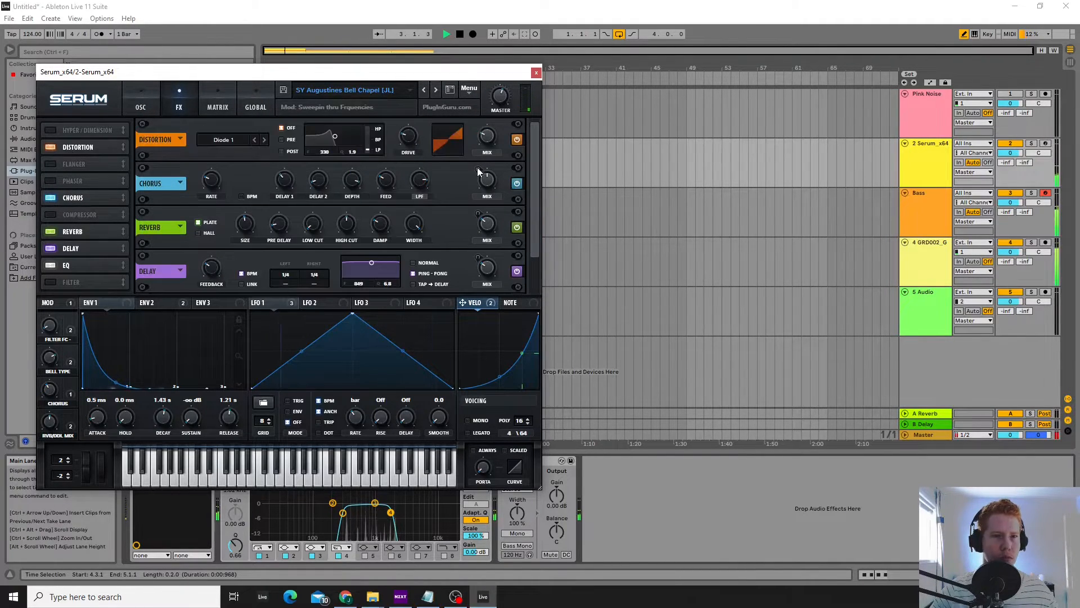
mouse_move(492, 121)
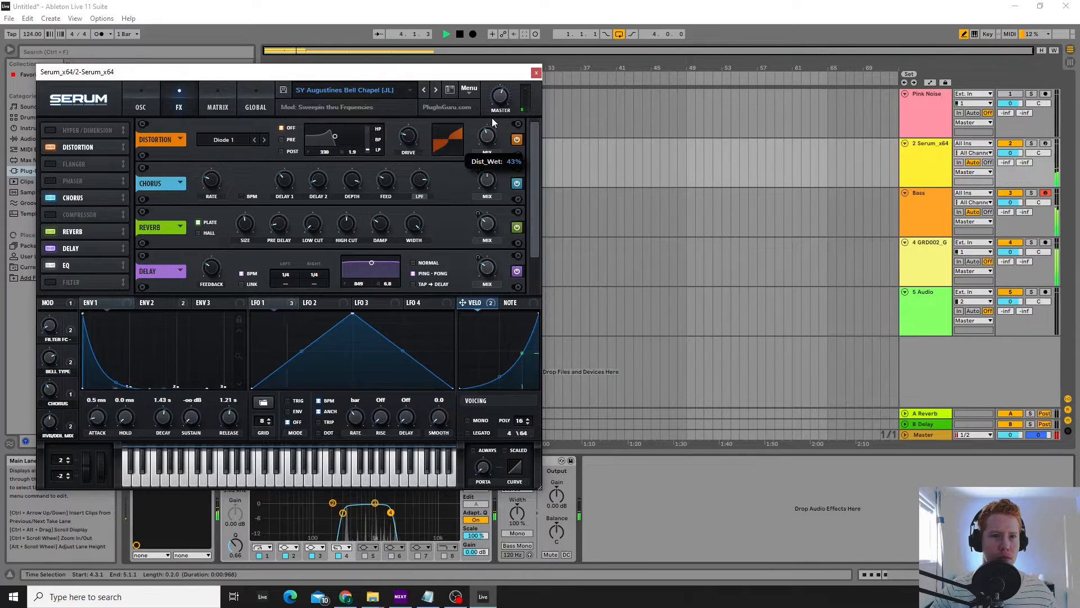
scroll(492, 120, up, 3)
Place the distortion's filter before the effect and set it to frequency 897 with Q 0.2.
click(283, 140)
drag(335, 136, 344, 144)
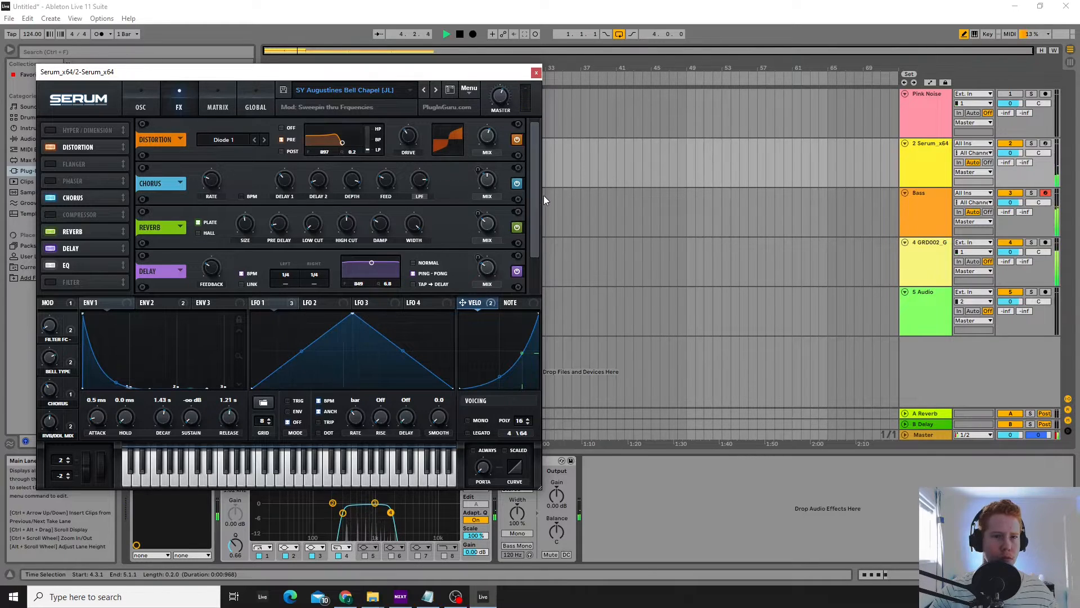
Bypass Serum's chorus and compare the sound with the delay switched off and back on.
click(517, 184)
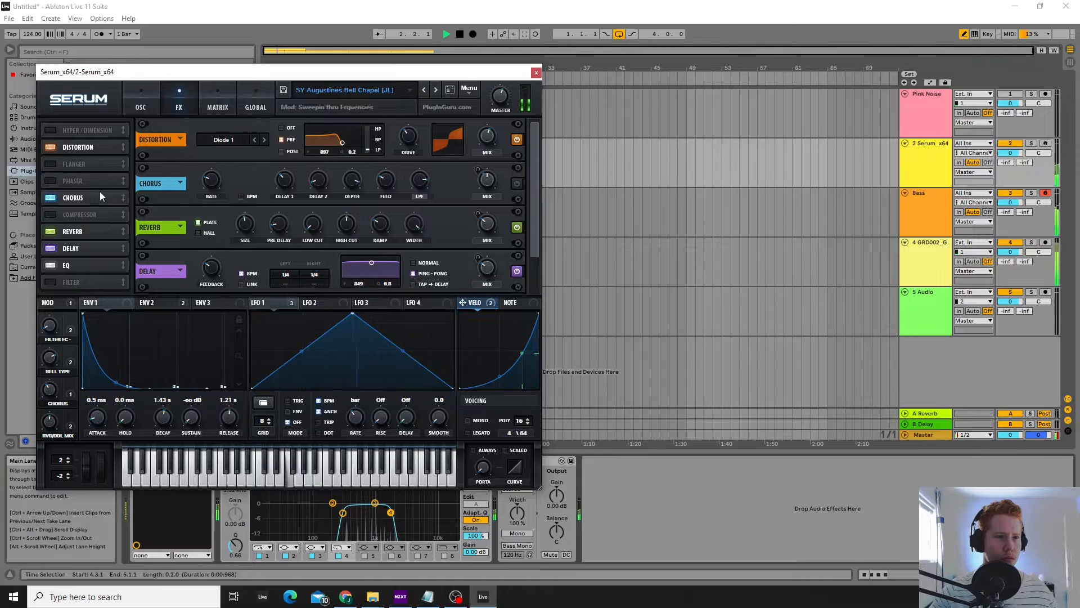
click(50, 248)
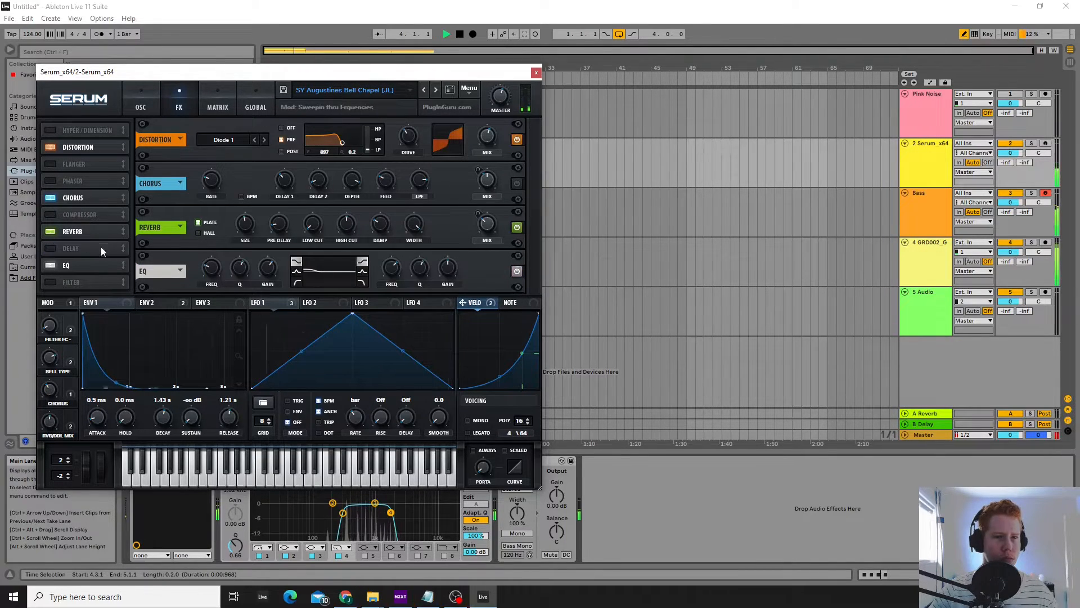
click(49, 248)
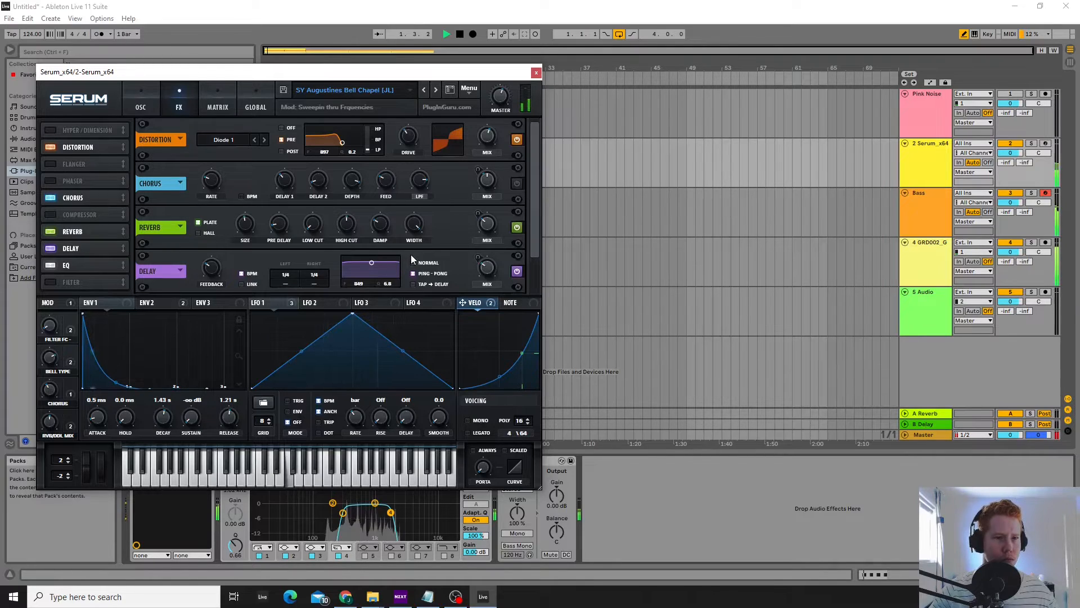
Set the delay's filter to 2068 and 0.8 and its right time to bar, adjust feedback and mix, and choose Normal mode.
click(103, 246)
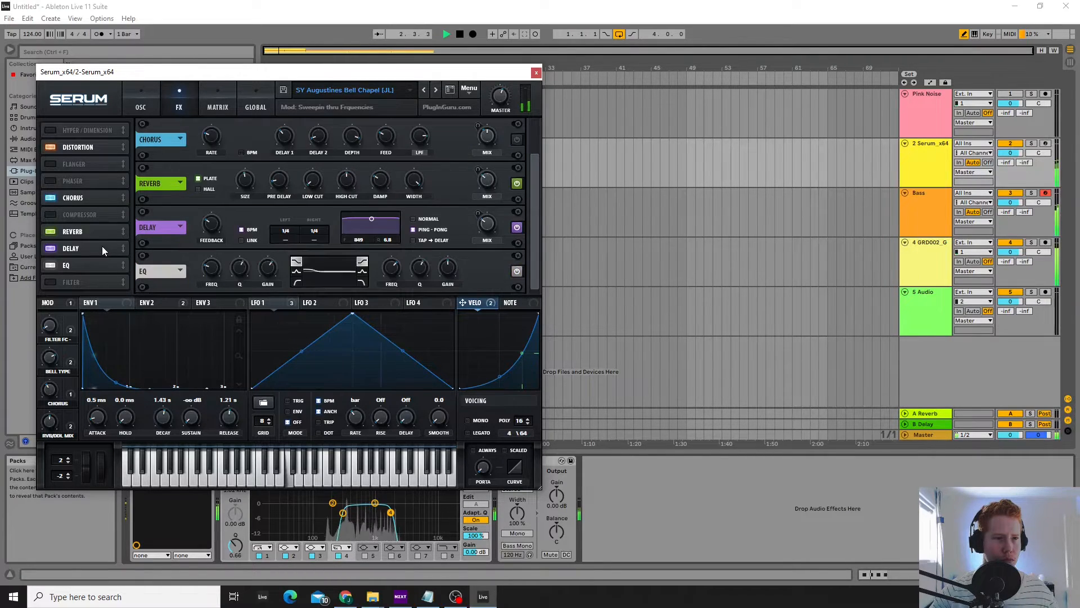
drag(371, 218, 381, 247)
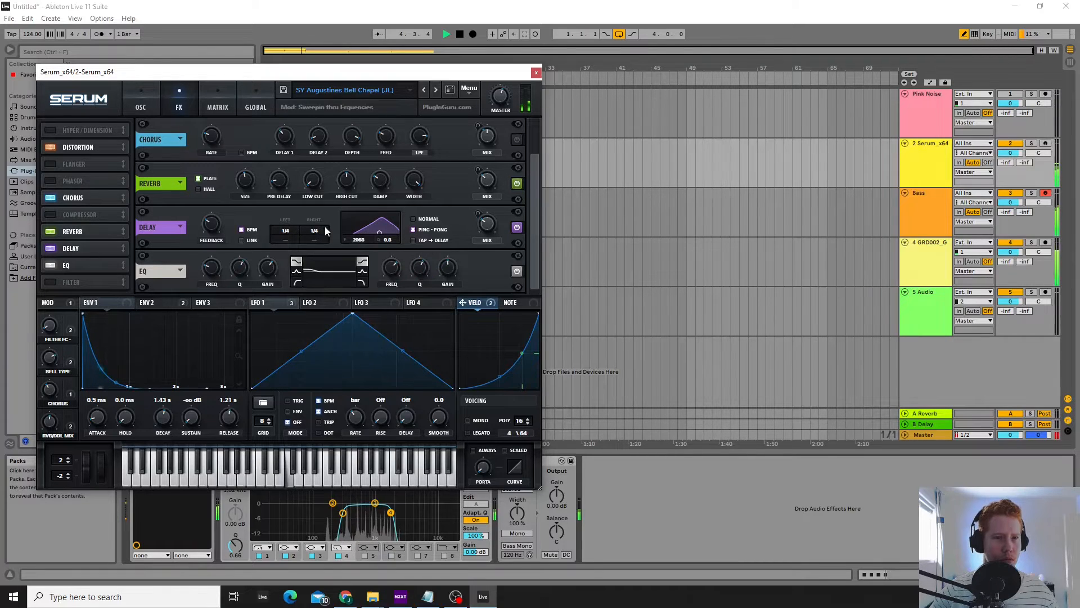
drag(315, 236, 322, 218)
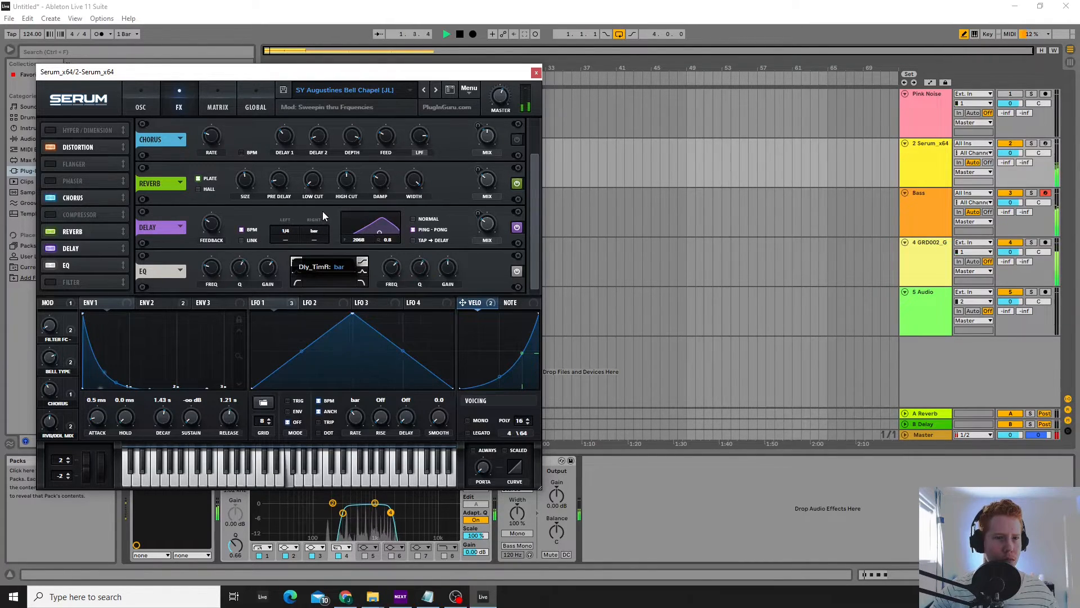
mouse_move(213, 230)
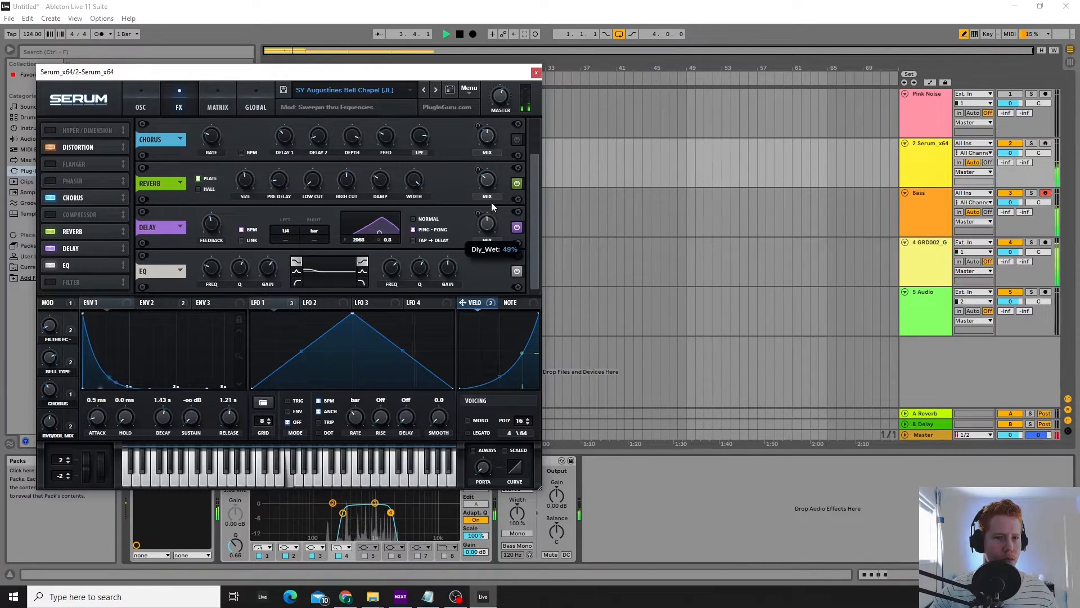
mouse_move(490, 224)
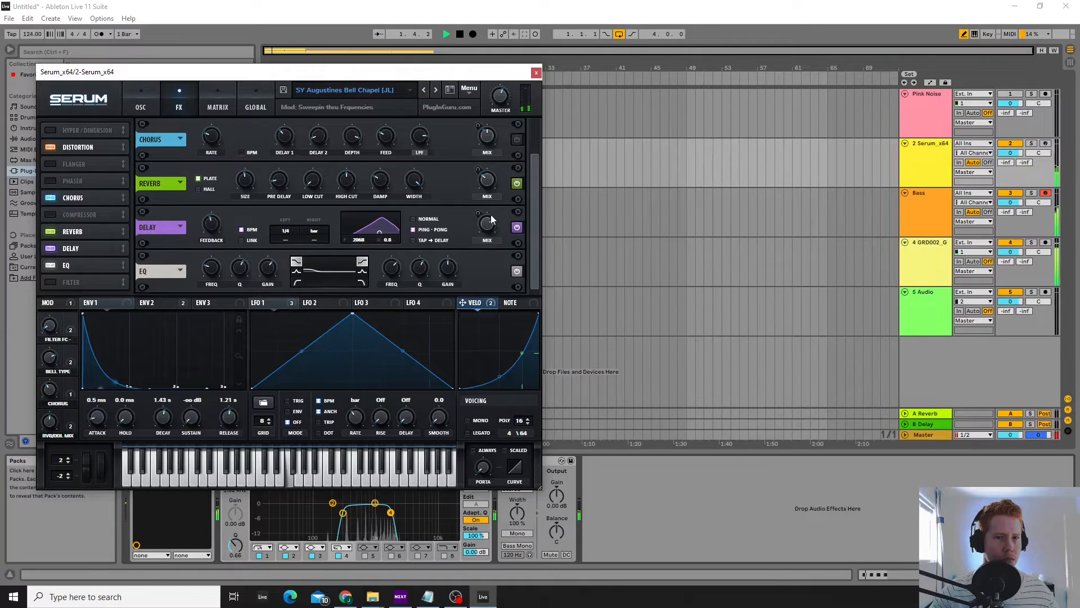
click(413, 219)
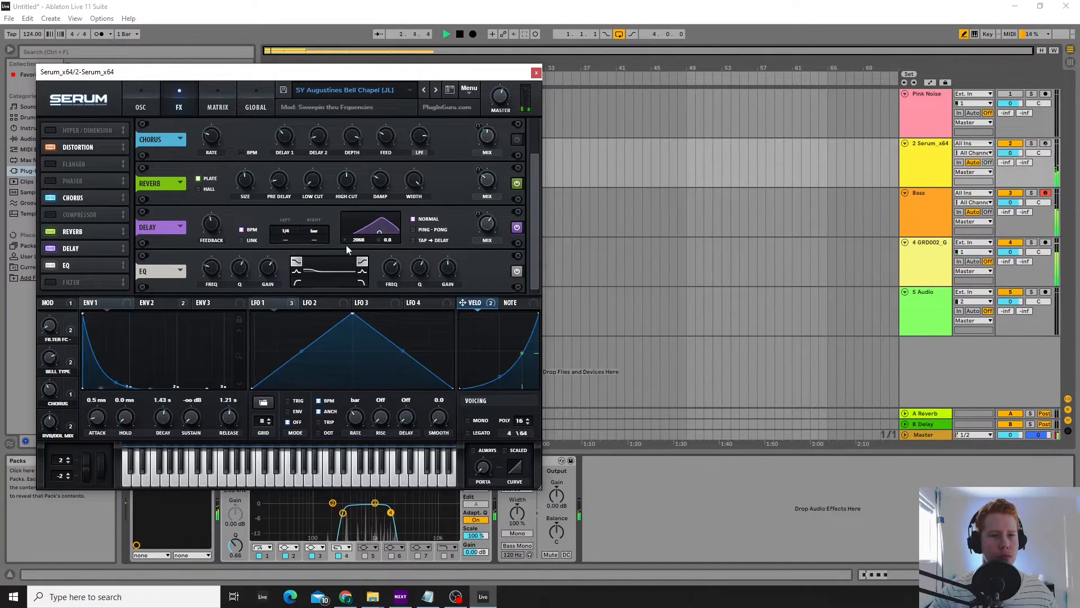
Close the Serum window, bypass the track's EQ Eight, play the loop and minimize Live.
click(537, 72)
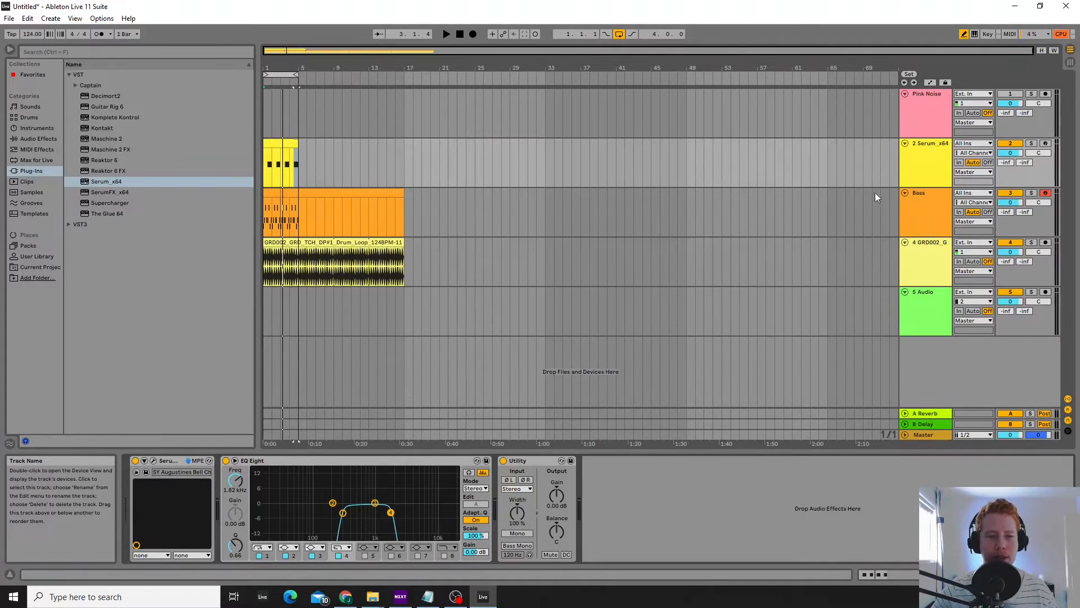
click(227, 461)
key(space)
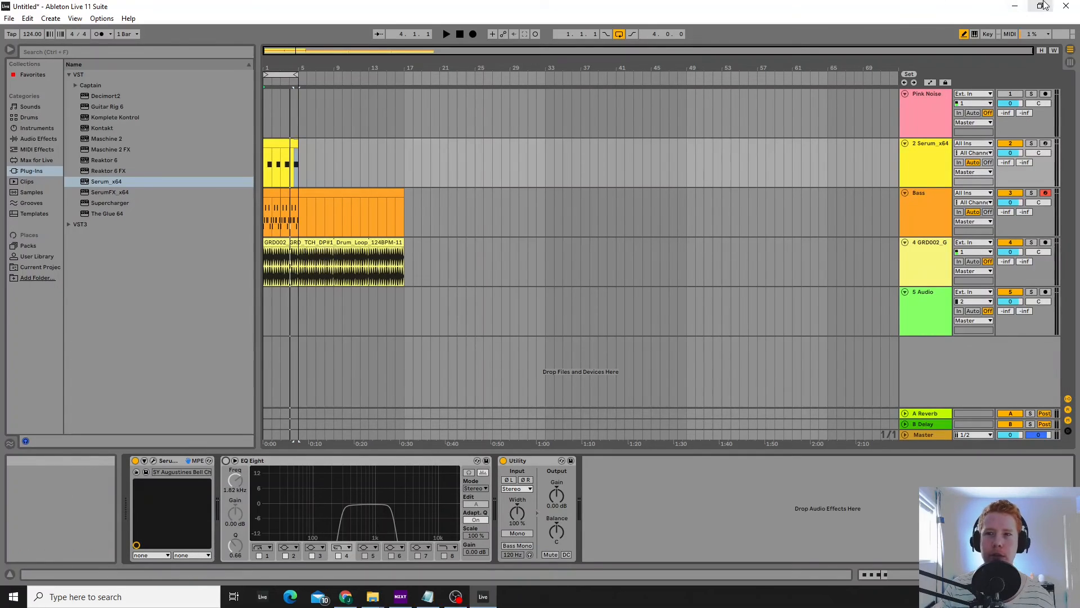
click(1016, 11)
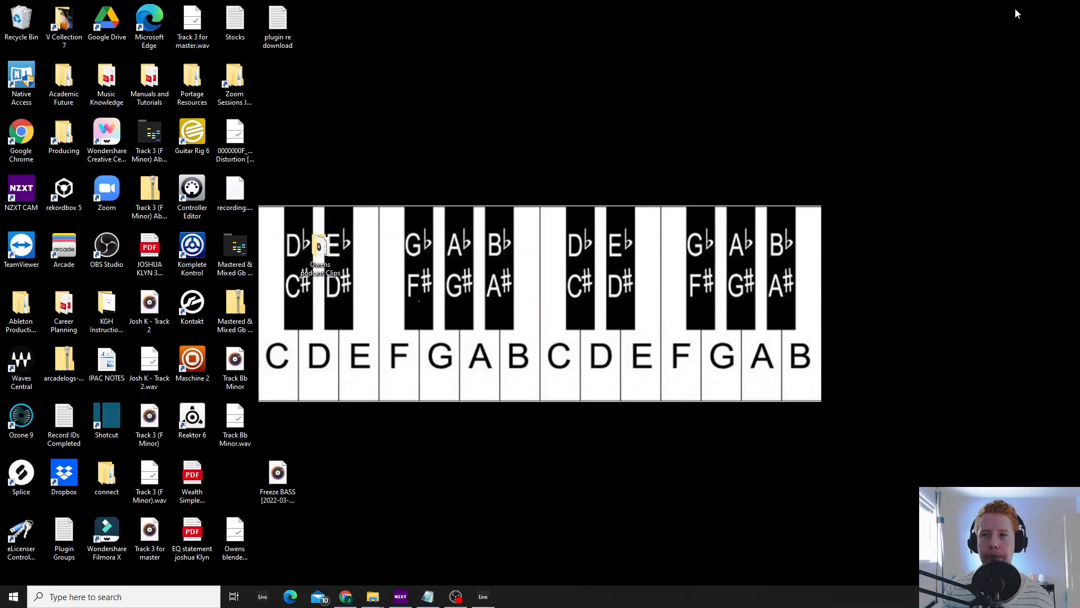